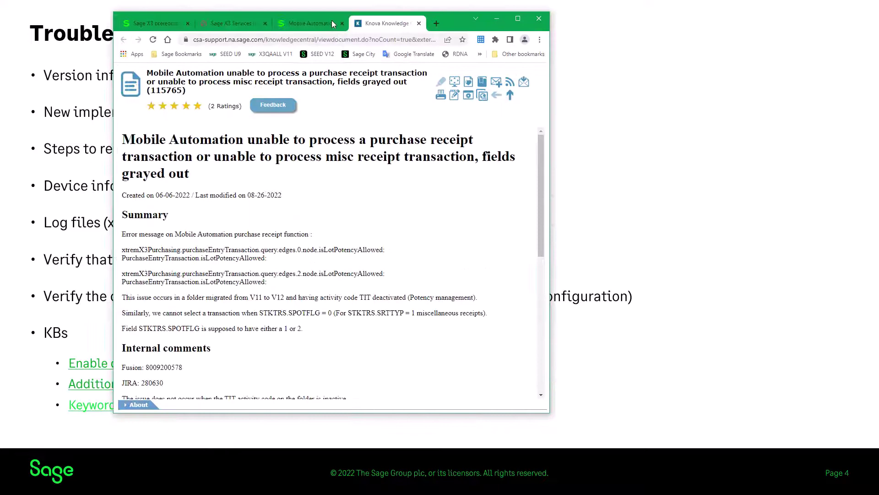
Maximize KB article 115765 and scan it, highlighting the lot potency keyword
click(597, 18)
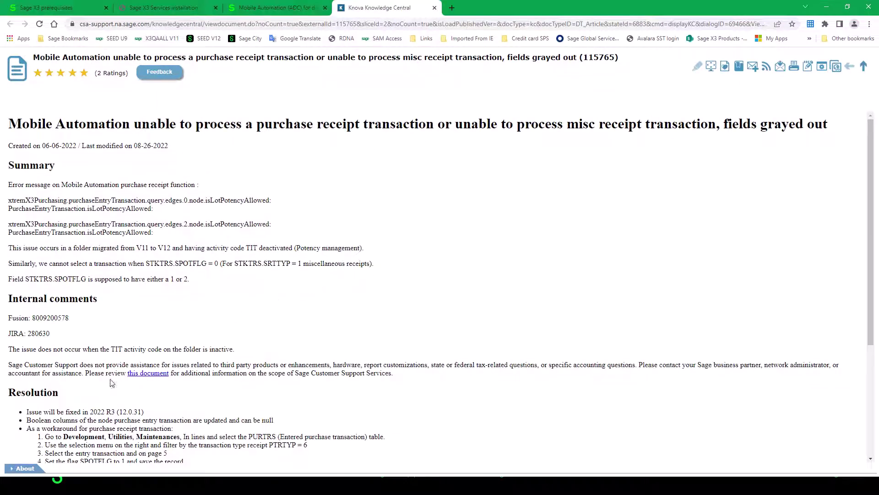
scroll(78, 394, down, 3)
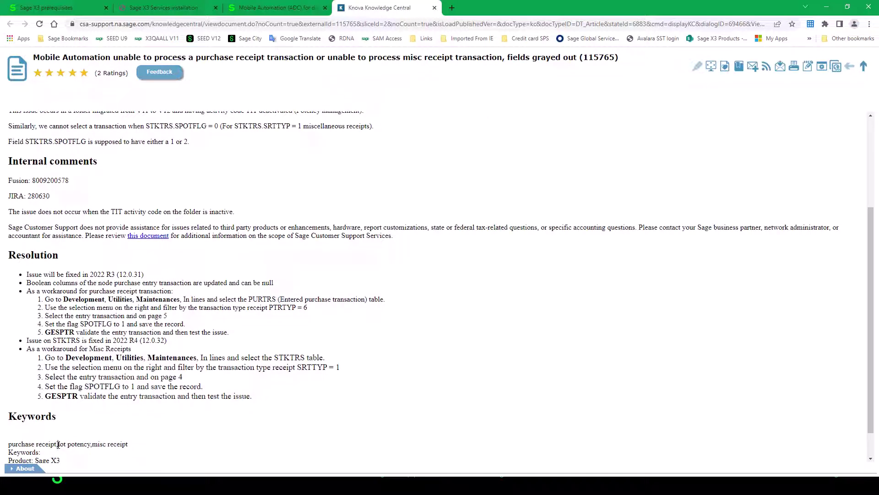
drag(58, 444, 92, 445)
scroll(245, 314, up, 1)
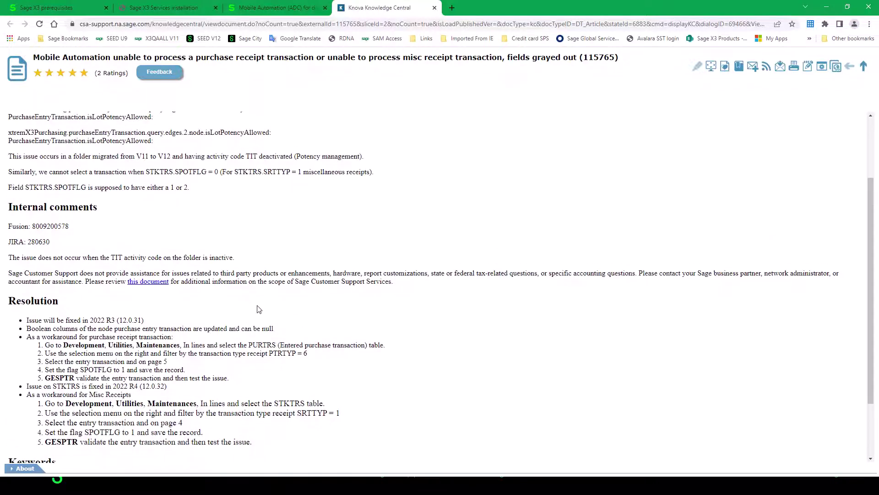
scroll(259, 310, up, 2)
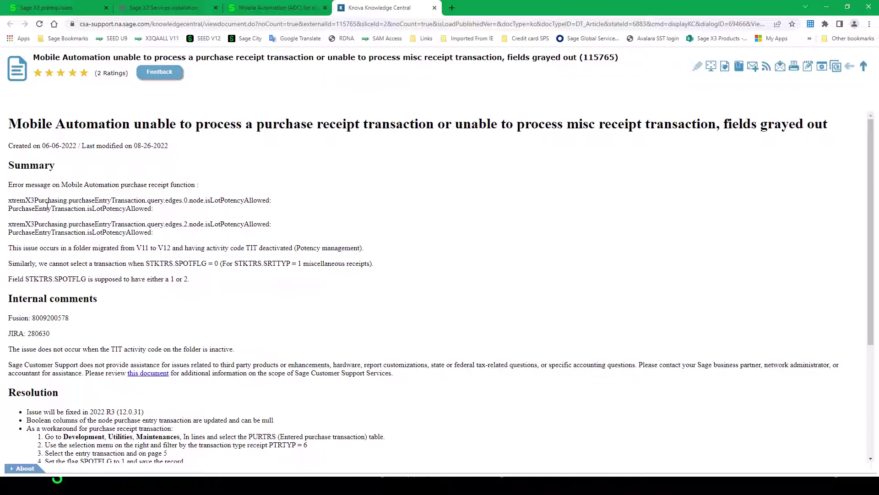
Highlight LotPotency and the Mobile Automation article title, then dismiss the page's context actions
drag(88, 233, 126, 233)
drag(210, 224, 245, 224)
click(10, 123)
drag(15, 125, 131, 124)
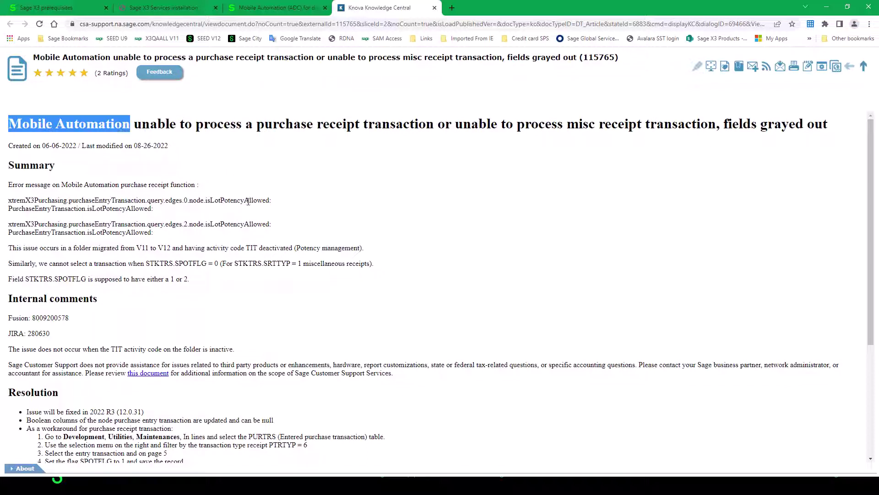
right_click(501, 222)
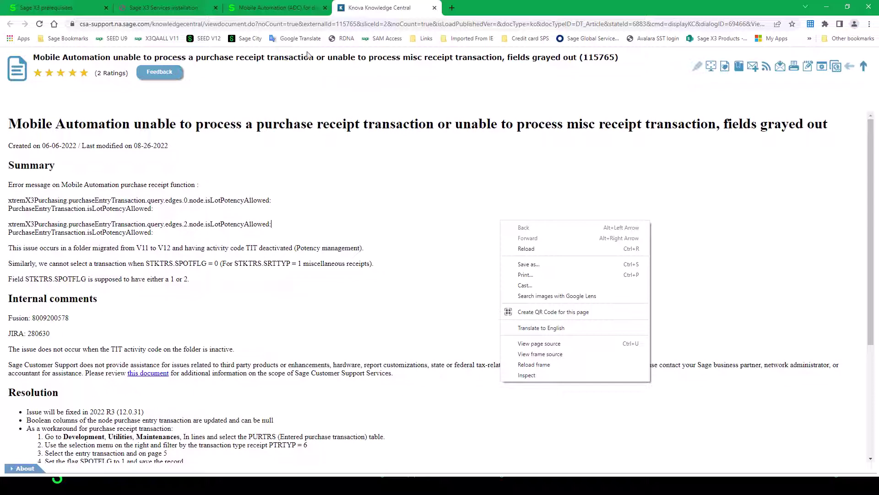
click(827, 7)
Minimize the browser and advance the slideshow to the page 5 divider slide
click(827, 7)
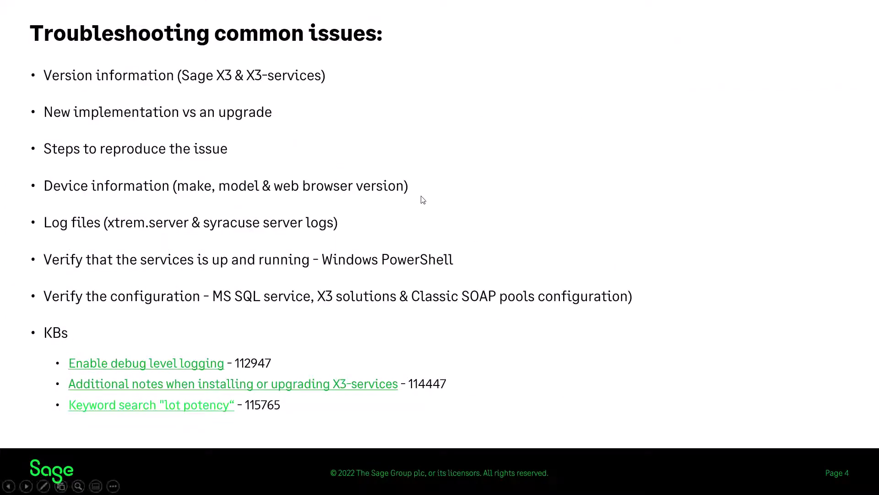
click(414, 289)
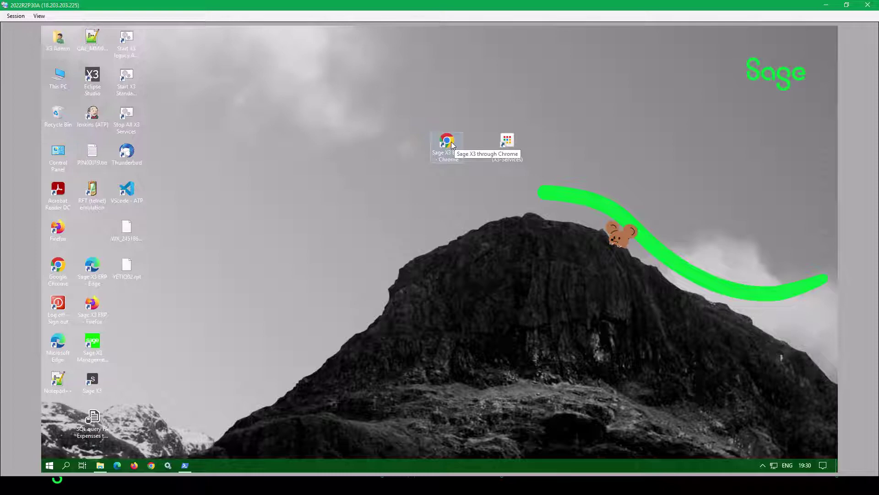
Launch Sage X3 in Chrome and sign in with the saved administrator credentials
double_click(446, 142)
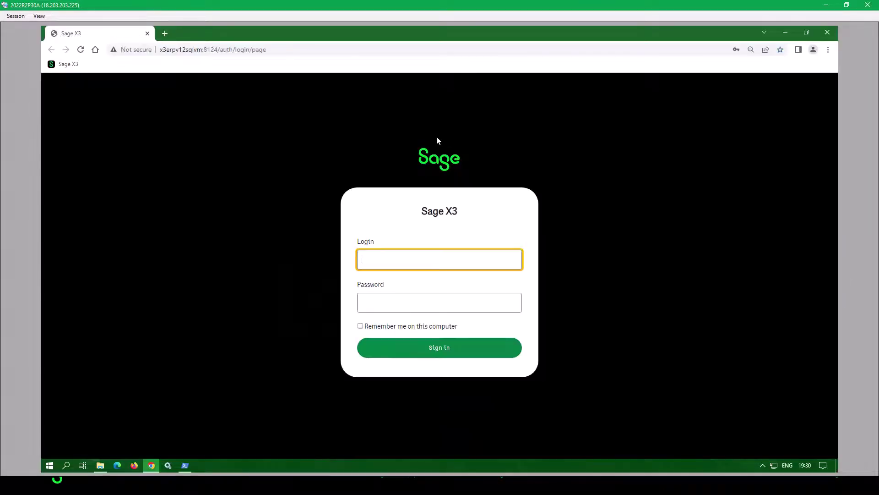
click(407, 260)
click(415, 288)
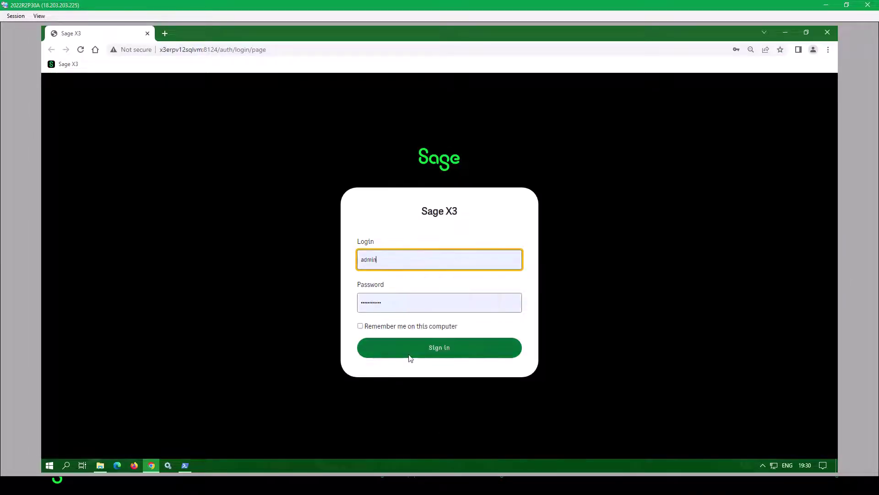
click(410, 356)
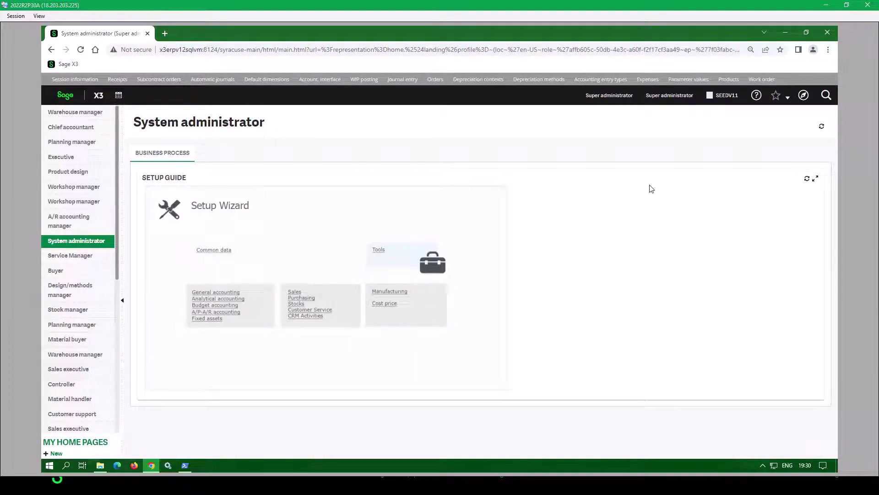
Open the Sage X3 Online help center in a new tab from the Help menu
click(804, 97)
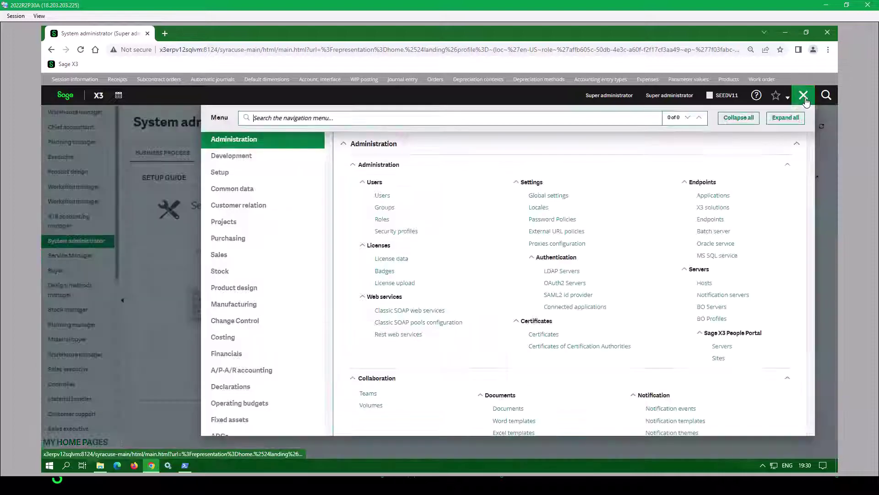
click(758, 100)
click(758, 100)
click(757, 116)
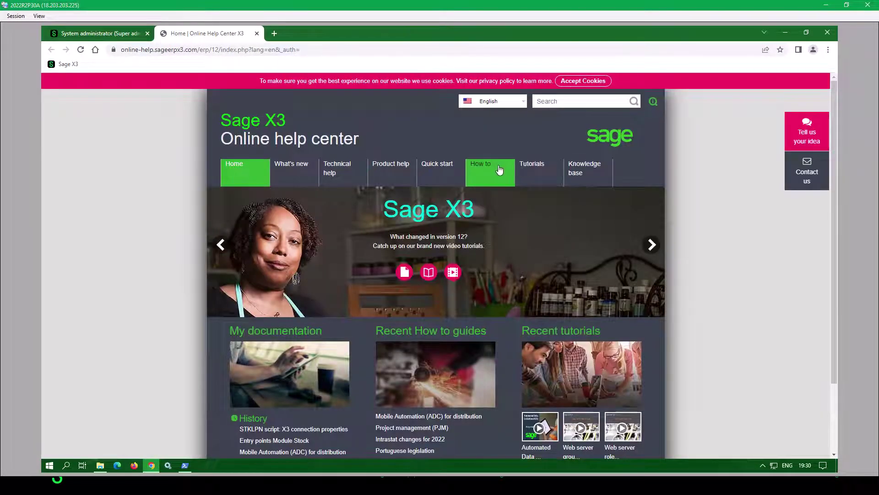
Under How to > Distribution, open 'Mobile Automation (ADC) for distribution'
click(493, 169)
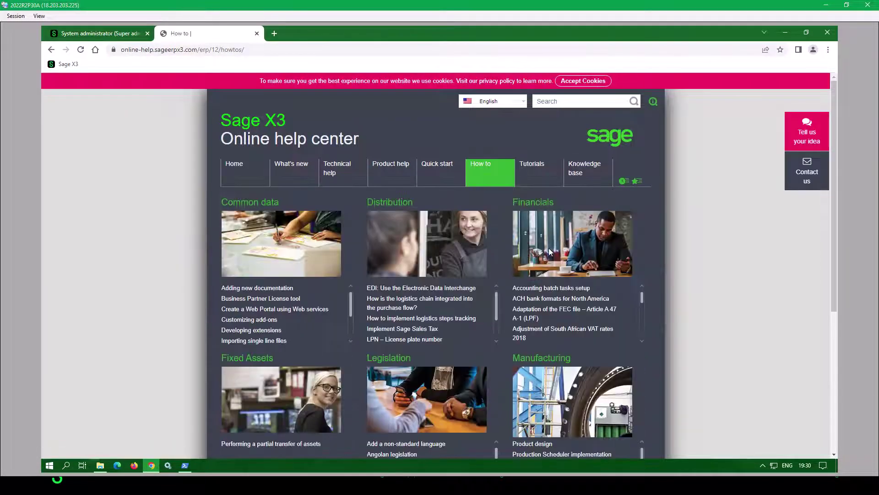
scroll(440, 332, down, 2)
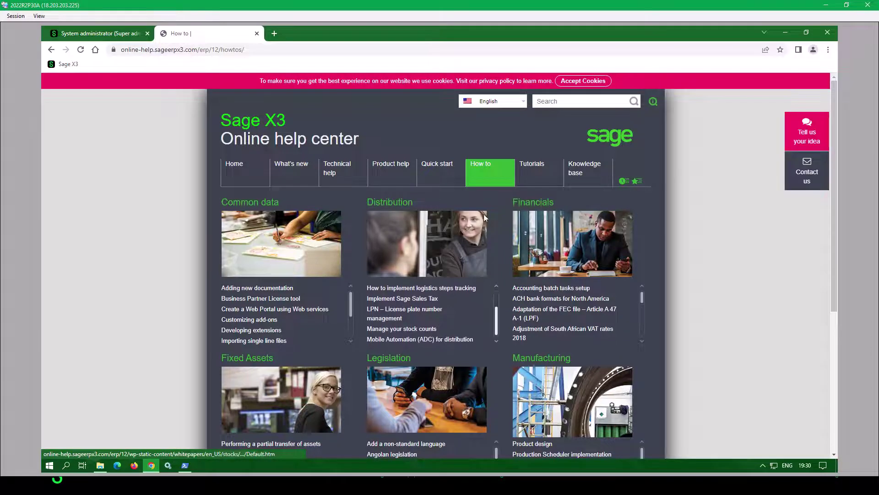
scroll(446, 319, down, 1)
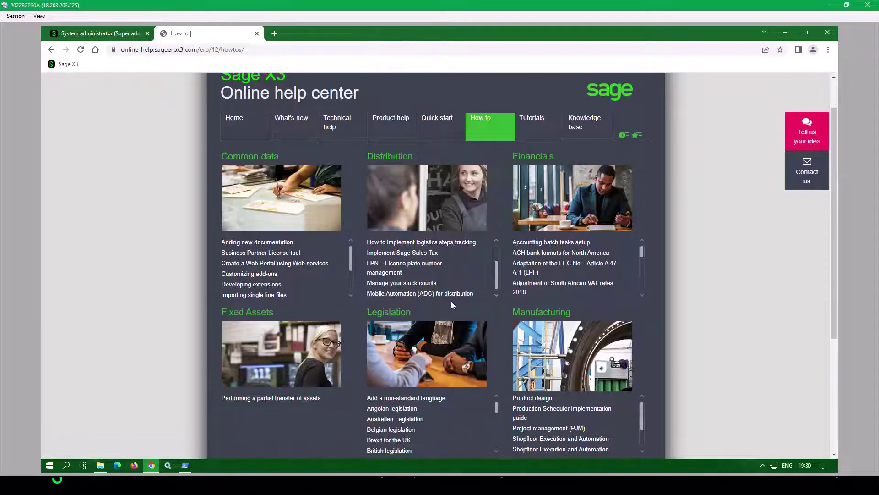
click(400, 294)
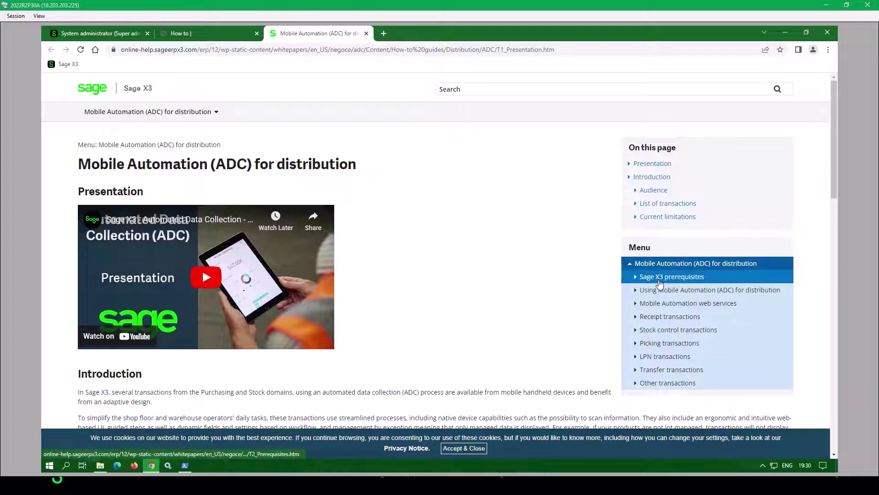
Open Sage X3 prerequisites, then follow the warning note's 'Sage X3 Services installation' link
click(681, 277)
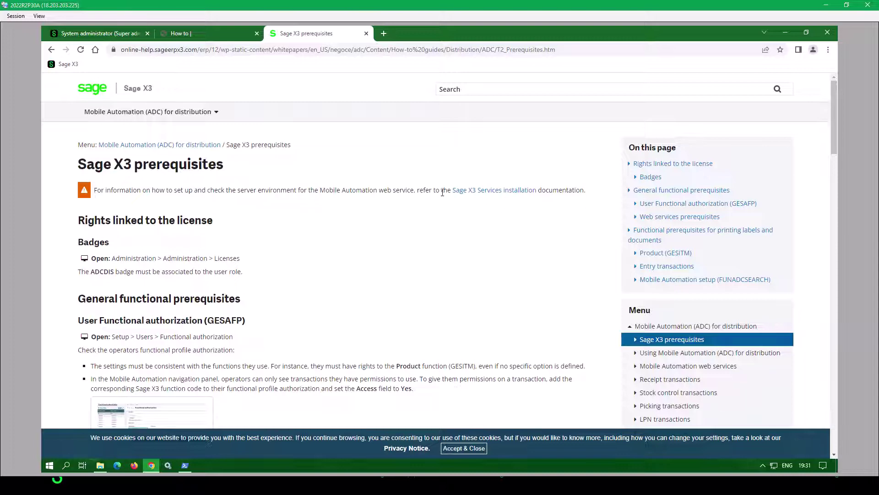
click(511, 196)
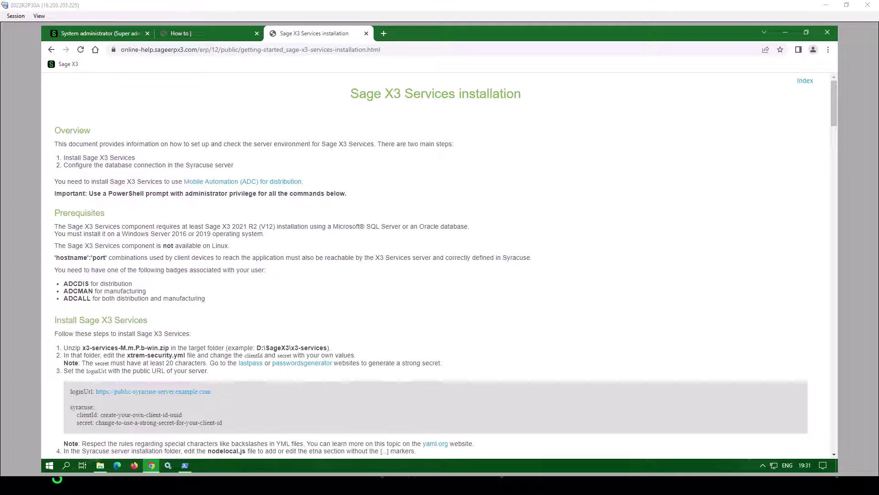
key(alt+Tab)
key(alt+Tab)
click(263, 298)
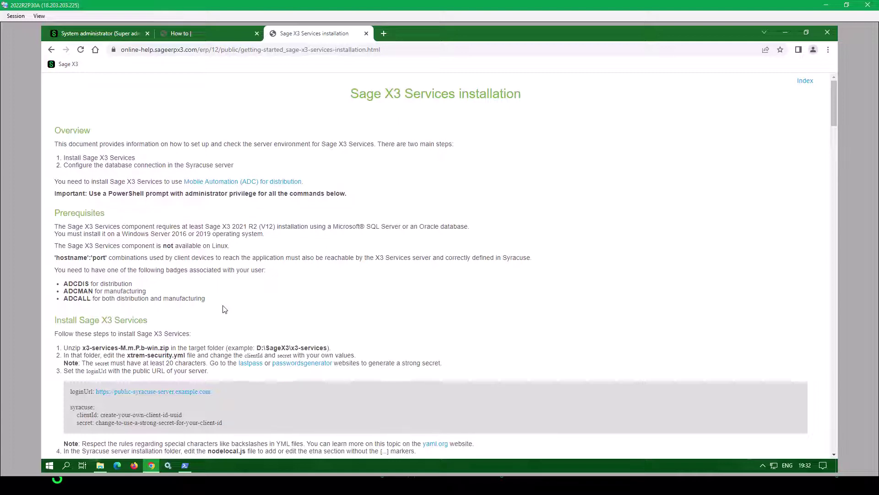
scroll(224, 307, down, 2)
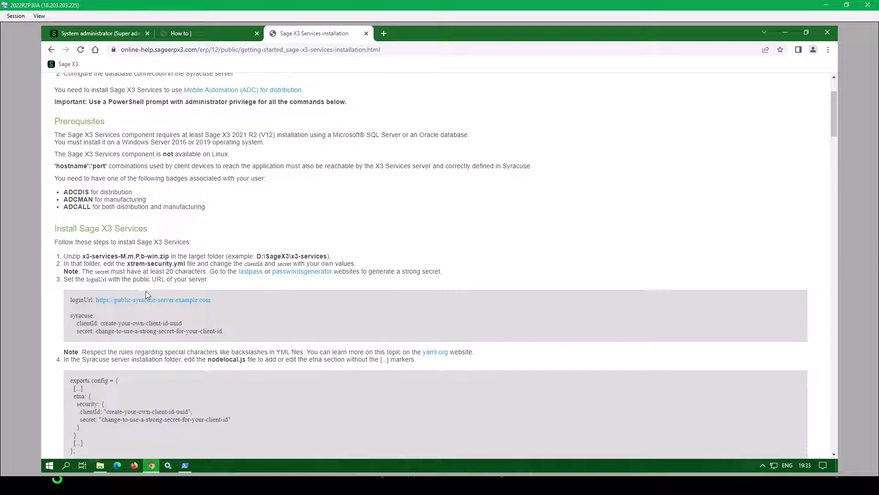
scroll(278, 306, down, 1)
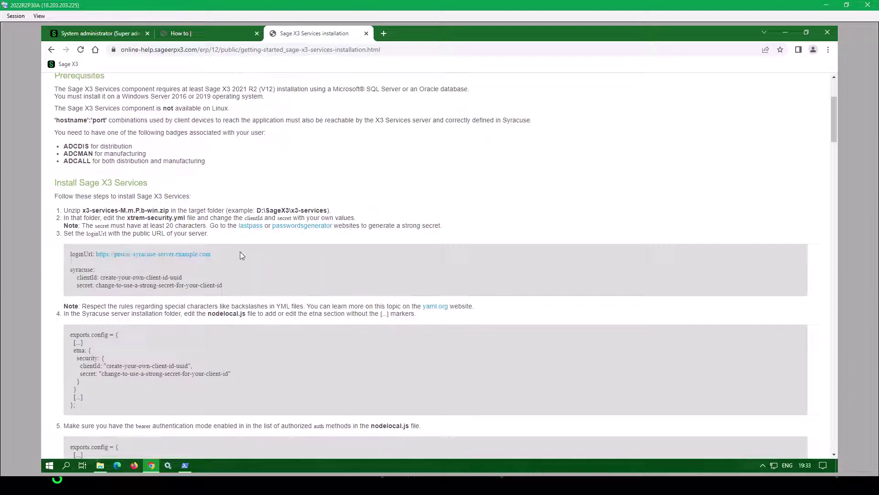
scroll(238, 256, down, 2)
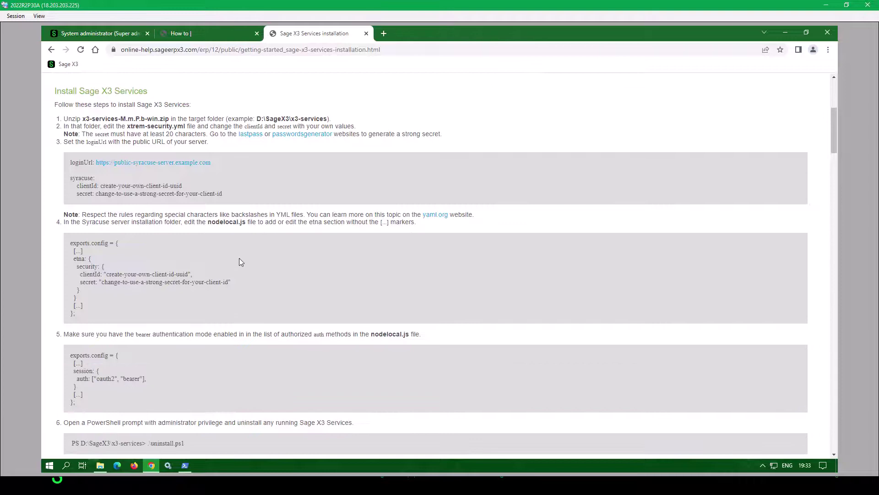
scroll(239, 261, down, 1)
scroll(239, 261, down, 3)
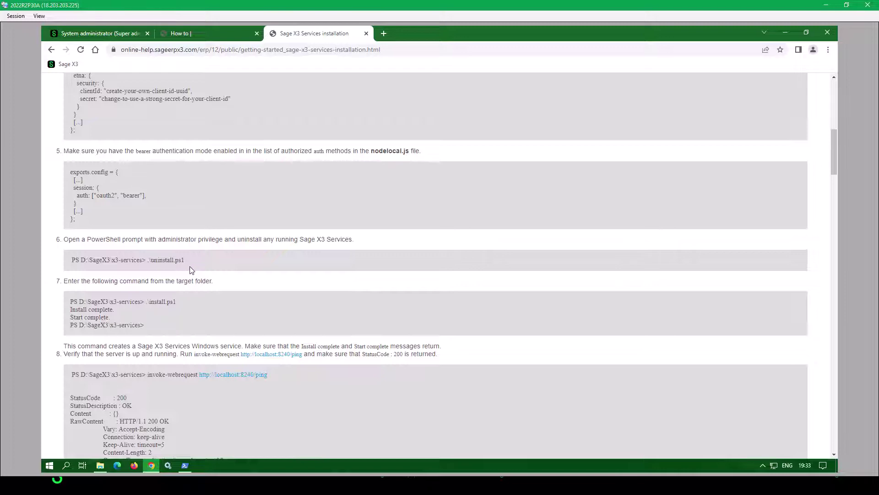
scroll(192, 270, down, 3)
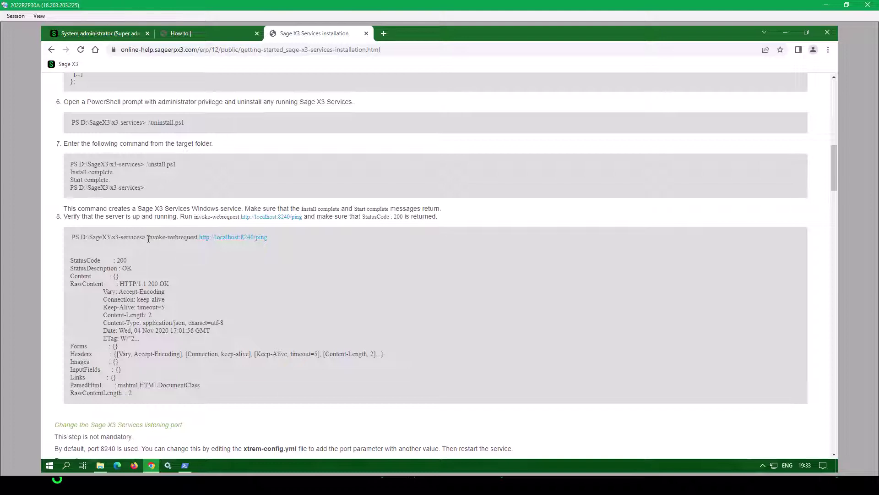
drag(148, 239, 269, 239)
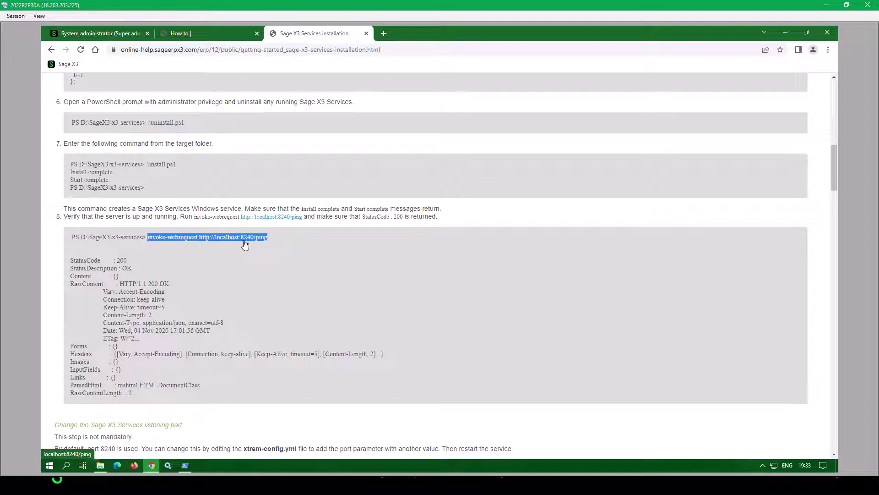
click(102, 248)
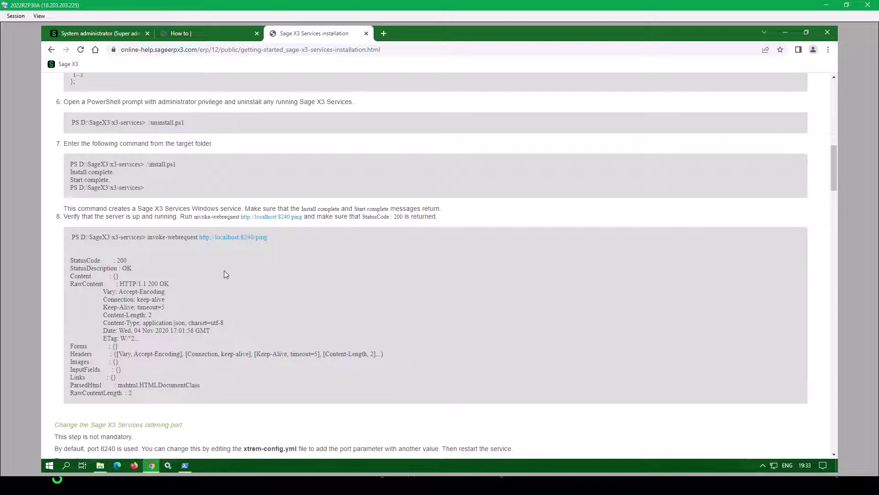
scroll(221, 275, down, 1)
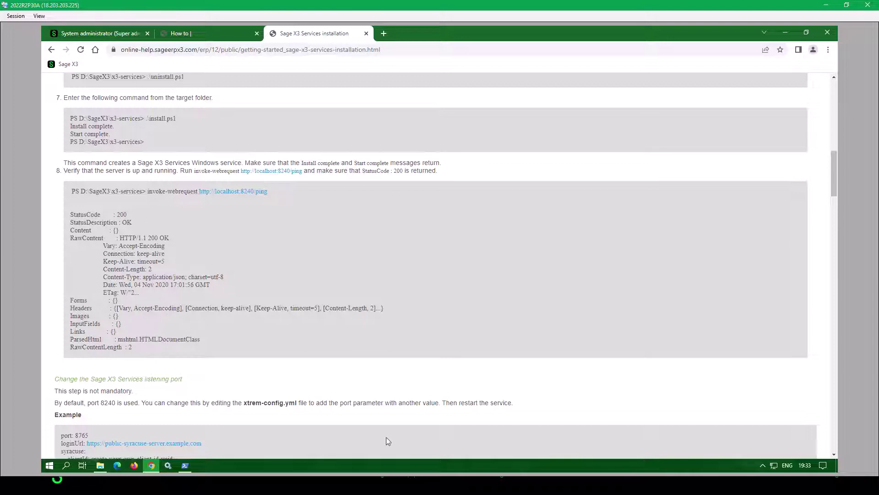
Scroll from Configure the X3 solution through SOAP pool to 'Resize the handheld application on a PC'
scroll(337, 340, down, 2)
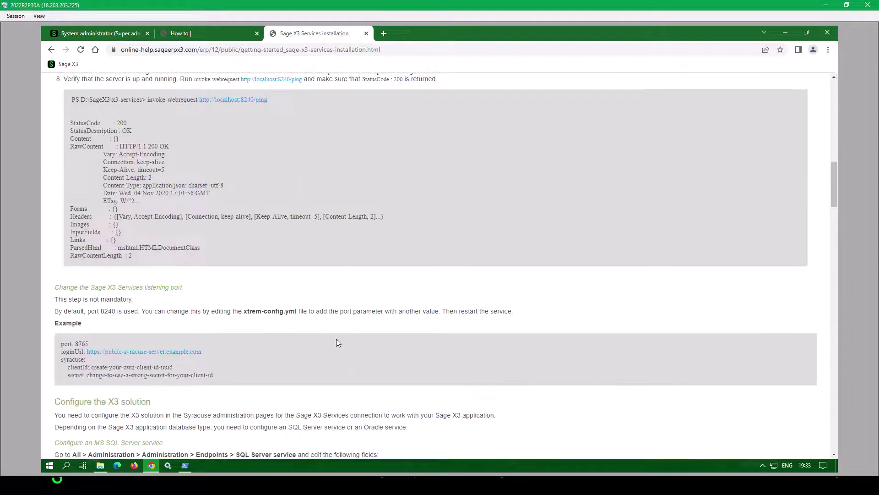
scroll(333, 340, down, 1)
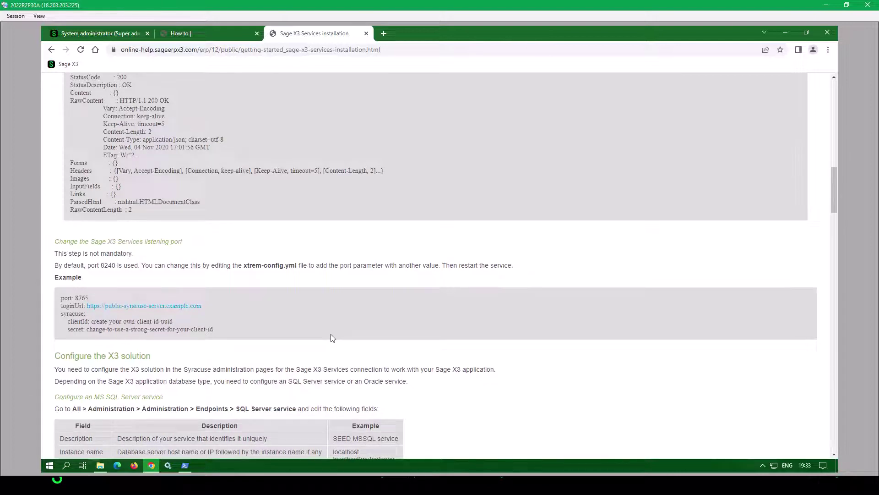
scroll(333, 338, down, 1)
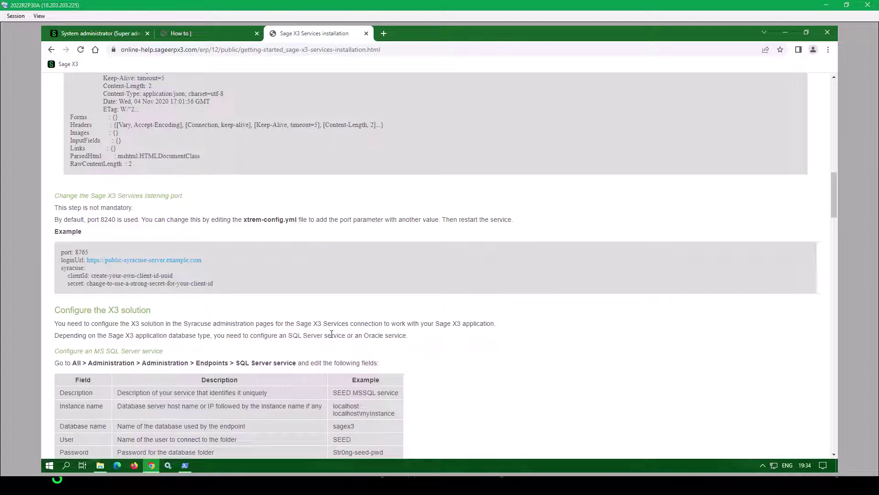
scroll(321, 335, down, 1)
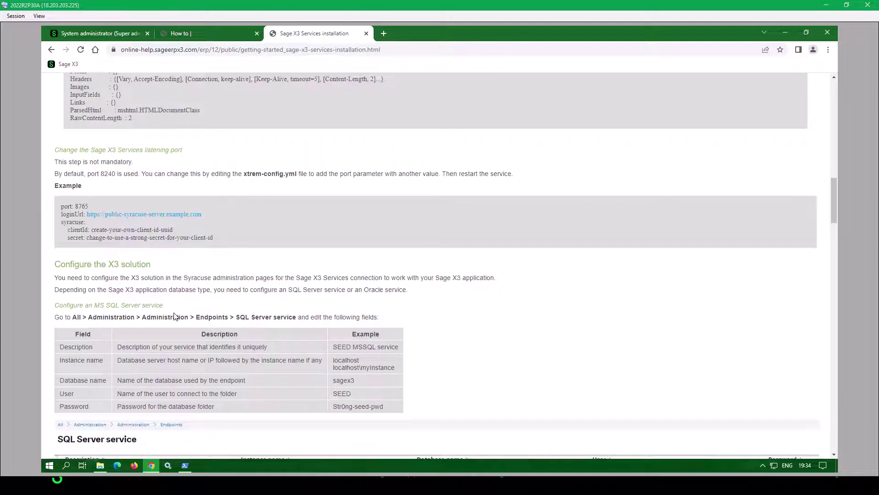
scroll(174, 316, down, 2)
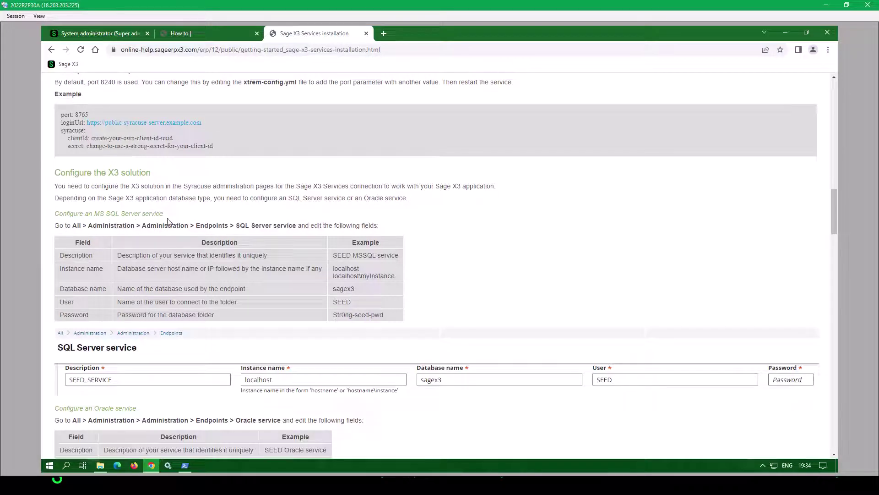
scroll(403, 273, down, 1)
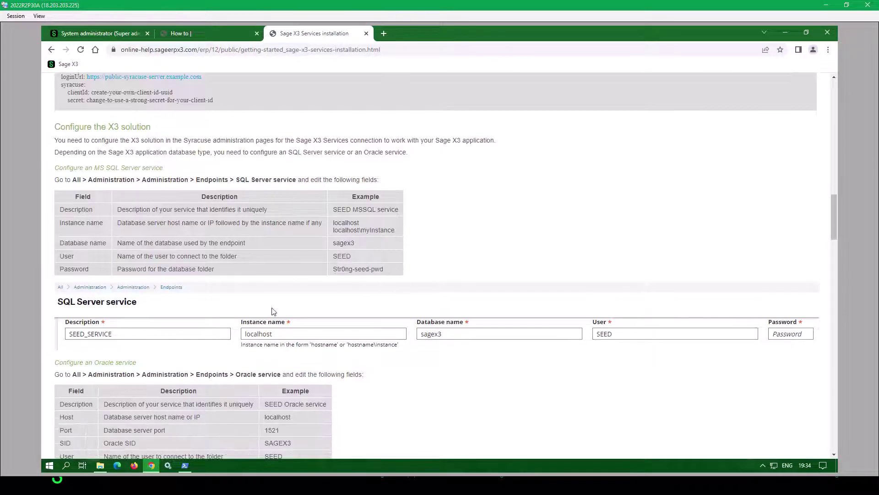
scroll(126, 318, down, 1)
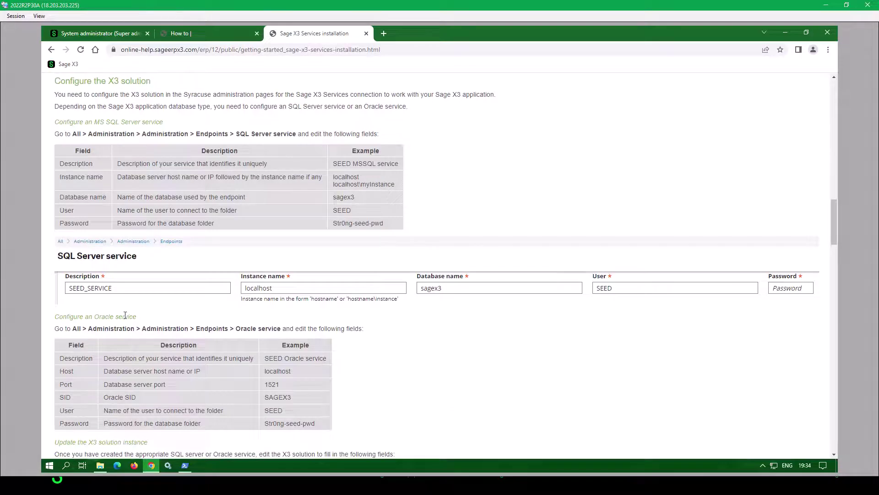
scroll(111, 346, down, 3)
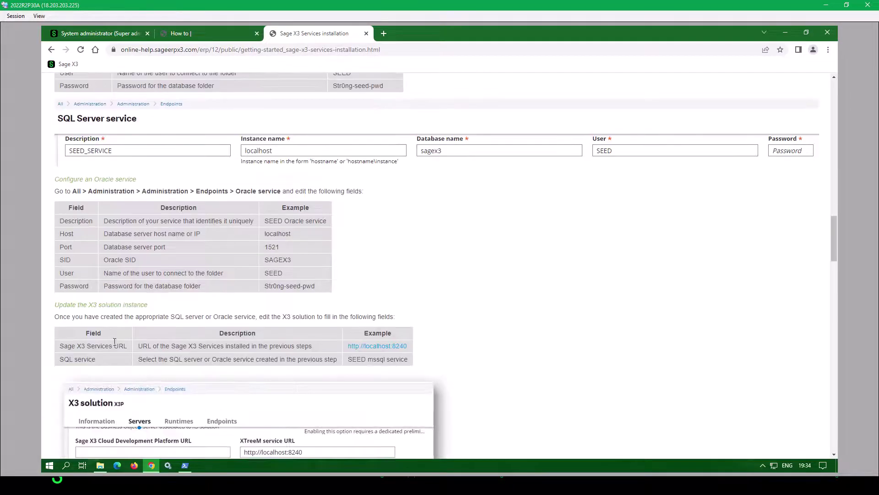
scroll(176, 321, down, 2)
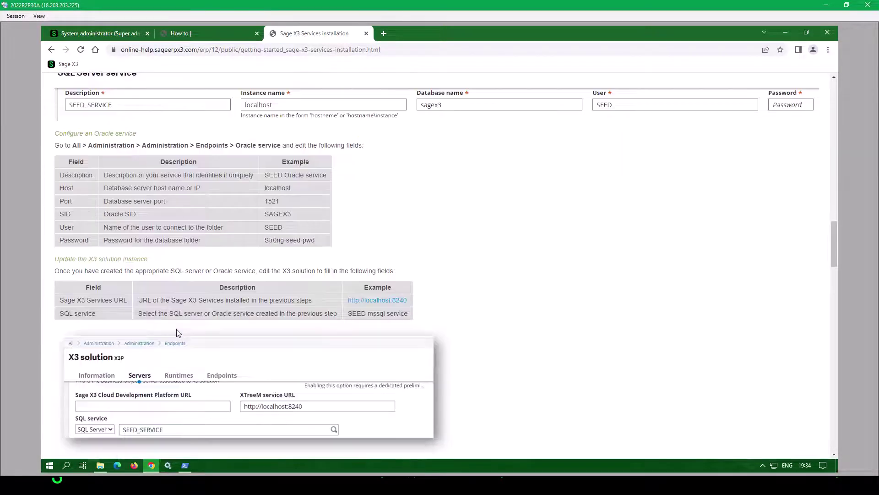
scroll(178, 337, down, 4)
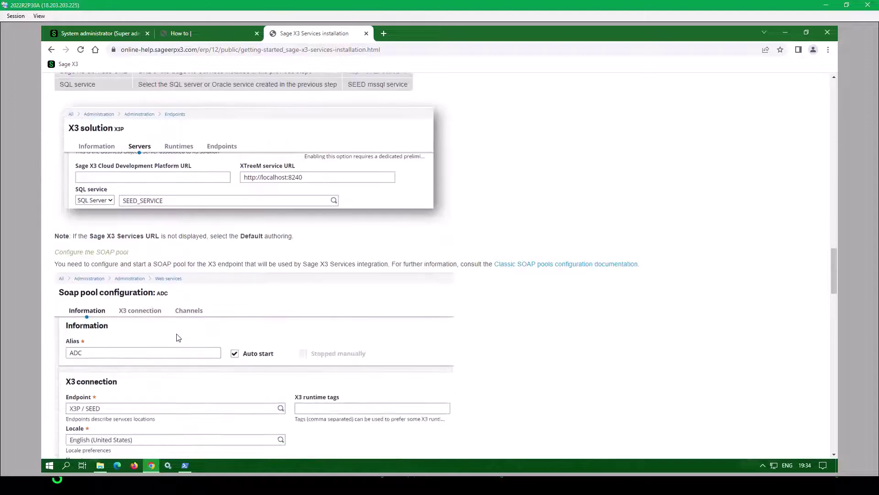
scroll(240, 304, down, 2)
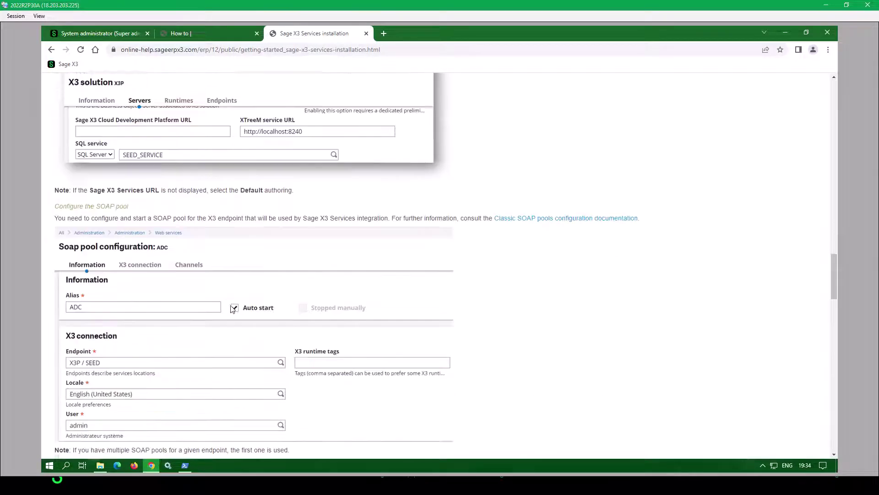
scroll(229, 315, down, 2)
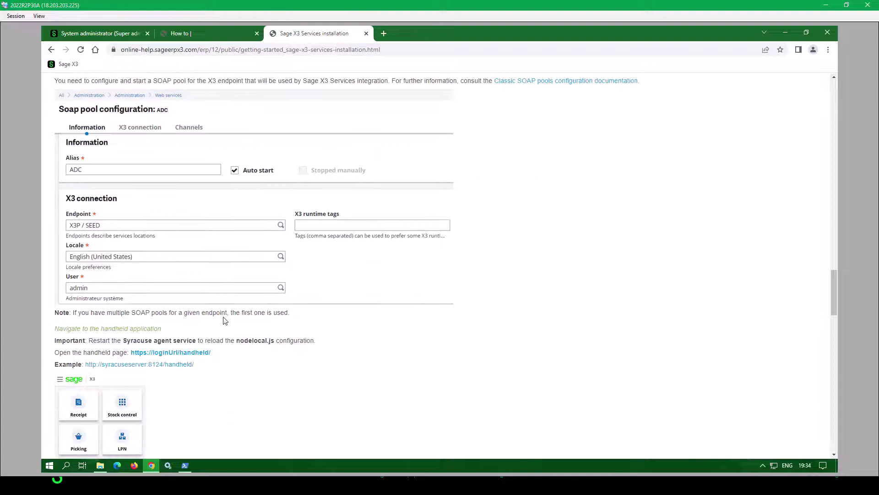
scroll(225, 318, down, 2)
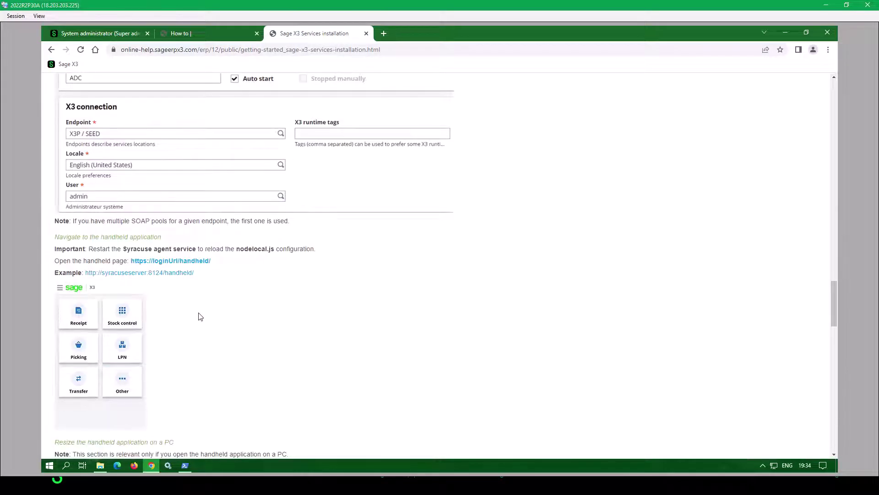
scroll(201, 317, down, 5)
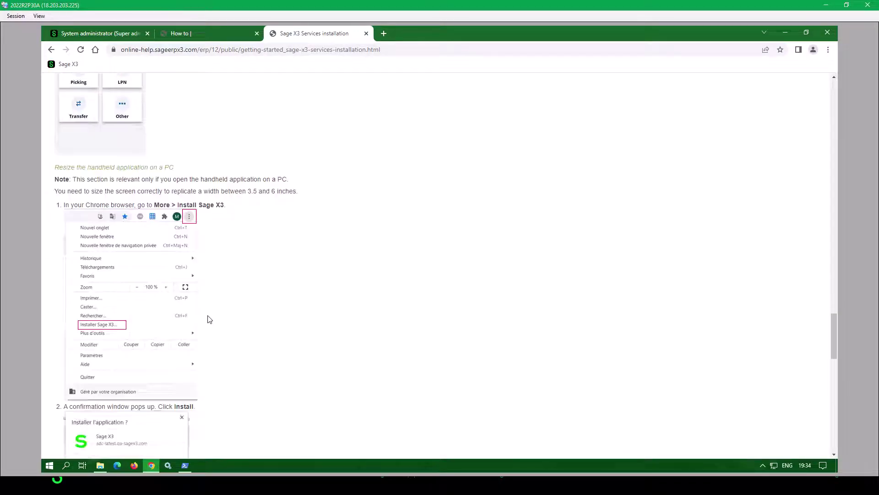
Scroll to the page end through portable devices and updates, then back up to step 3
scroll(209, 320, up, 4)
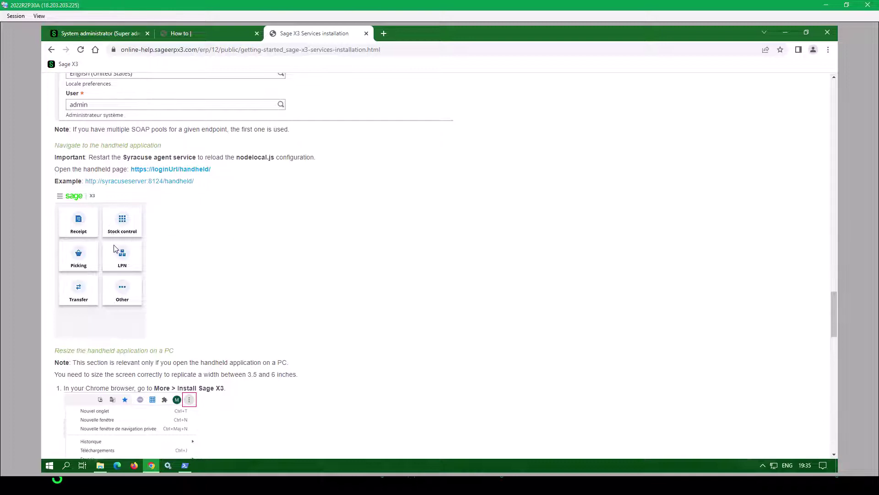
scroll(229, 256, down, 1)
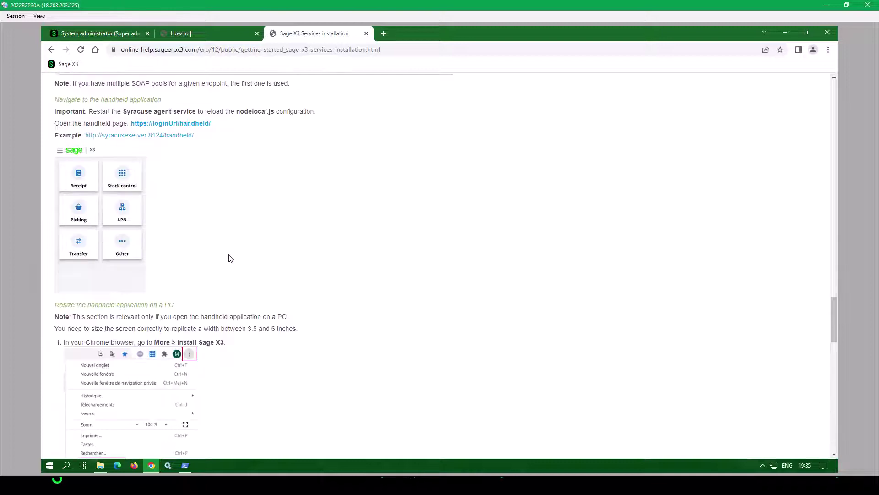
scroll(213, 291, down, 1)
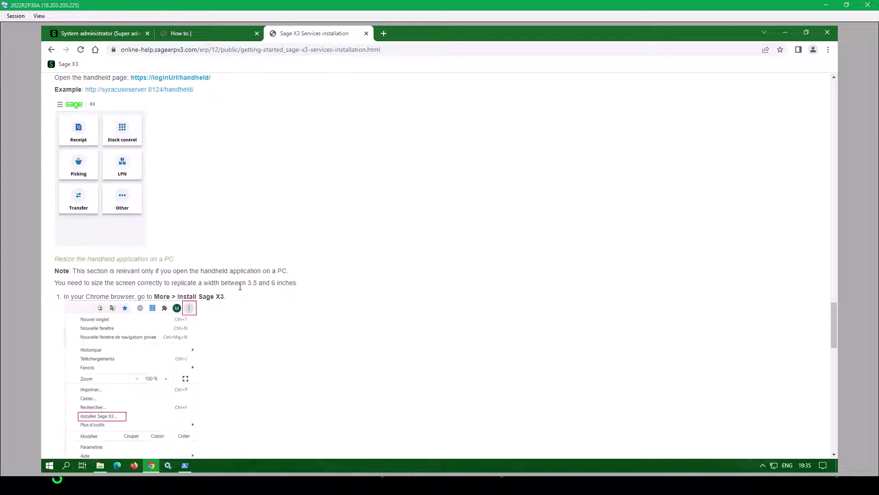
scroll(225, 292, down, 3)
scroll(241, 288, down, 4)
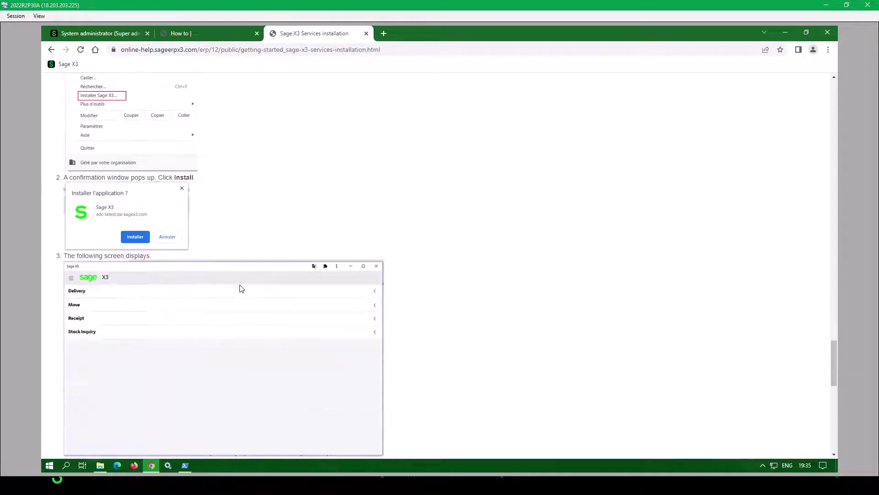
scroll(242, 288, down, 9)
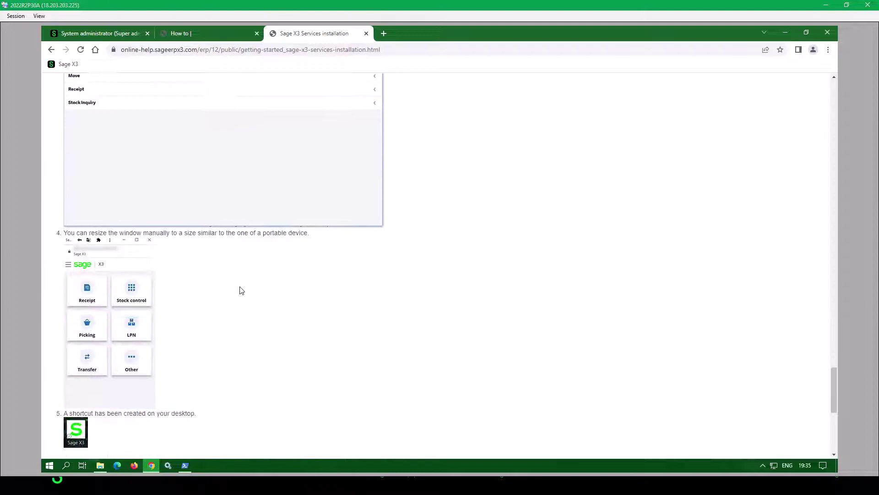
scroll(242, 287, down, 2)
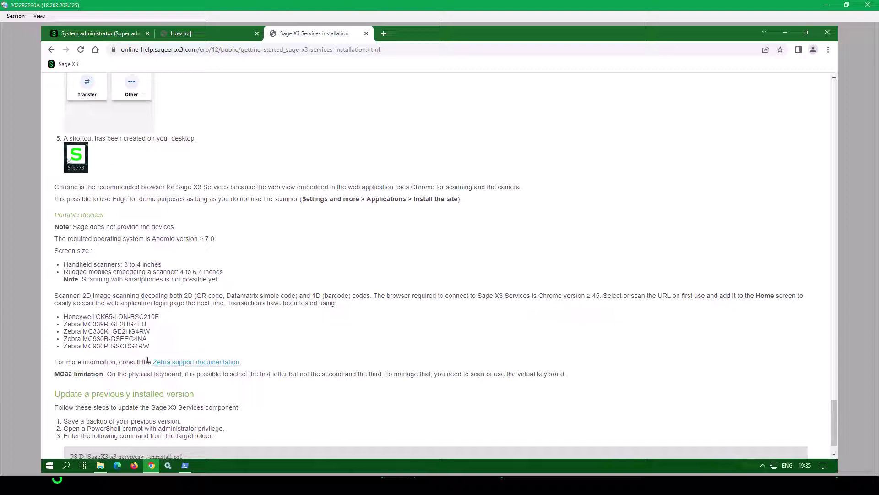
scroll(162, 358, down, 1)
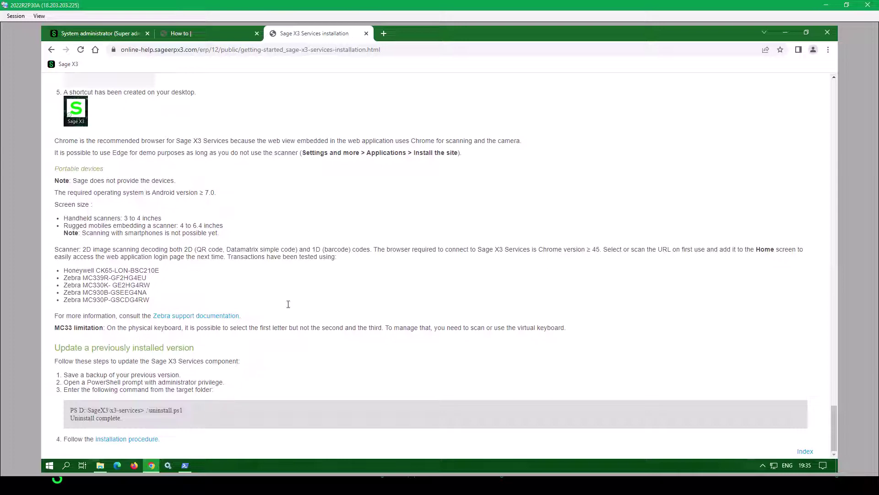
scroll(292, 306, up, 15)
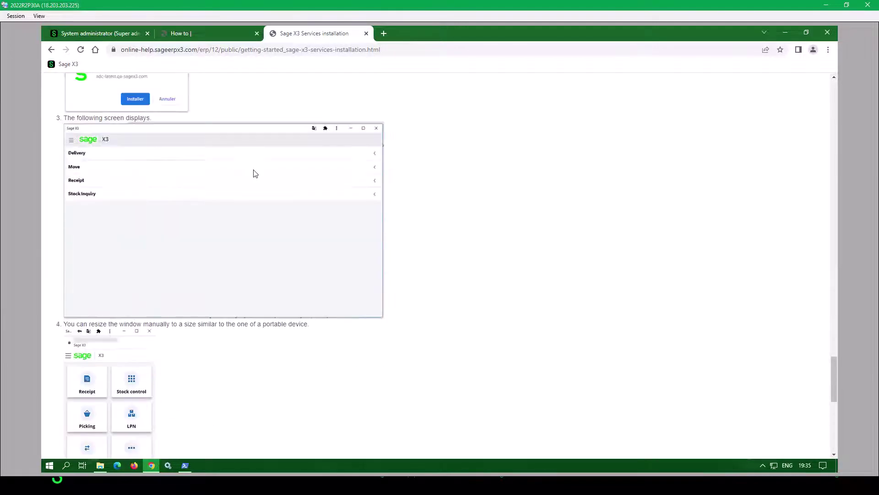
right_click(463, 139)
click(476, 142)
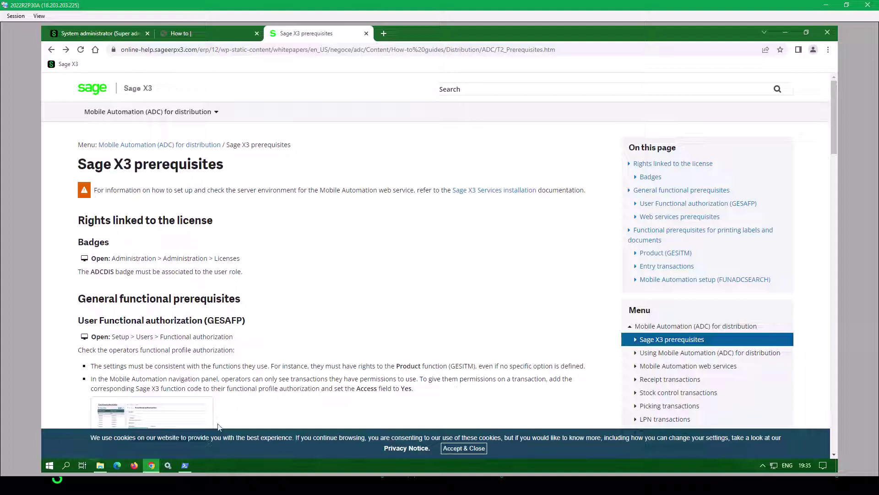
click(185, 466)
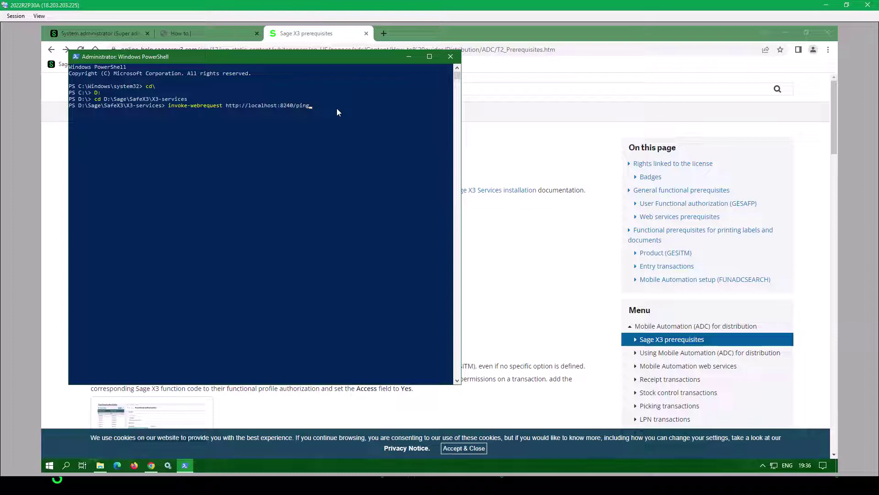
key(Return)
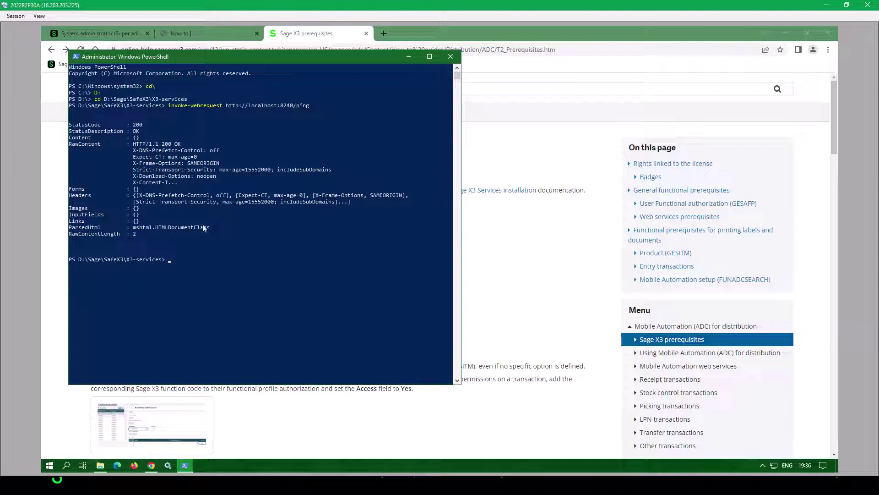
click(410, 57)
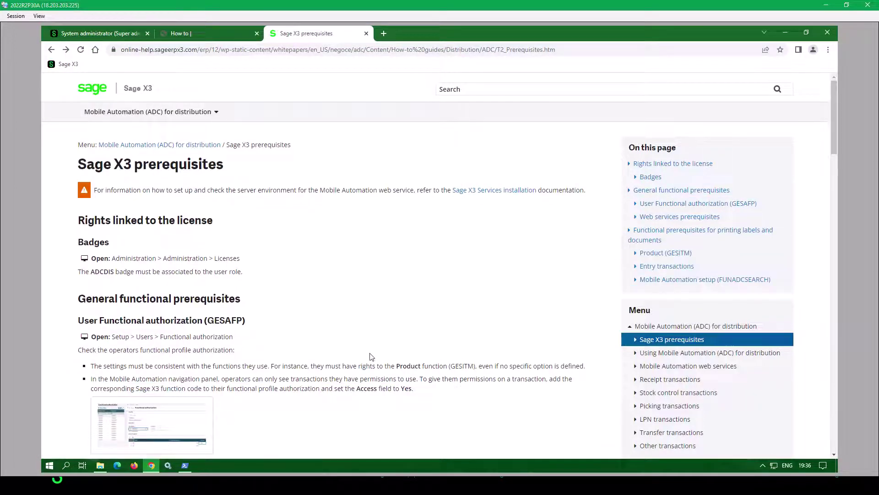
click(100, 466)
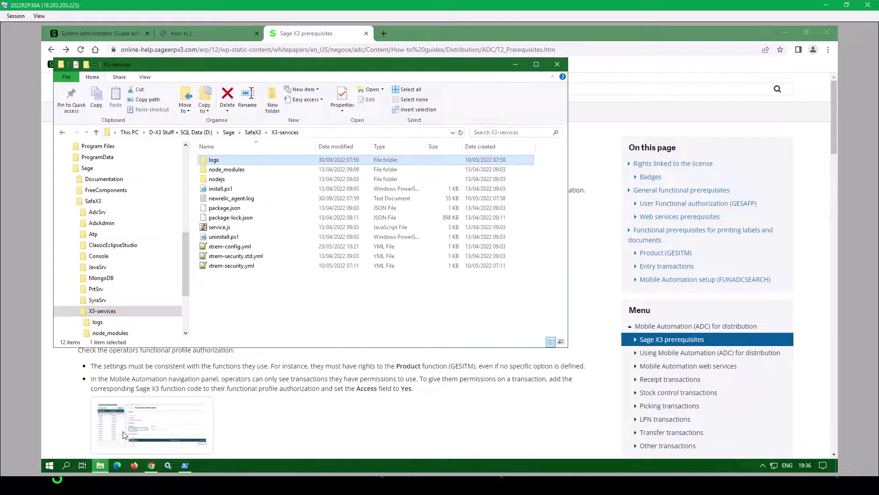
click(253, 133)
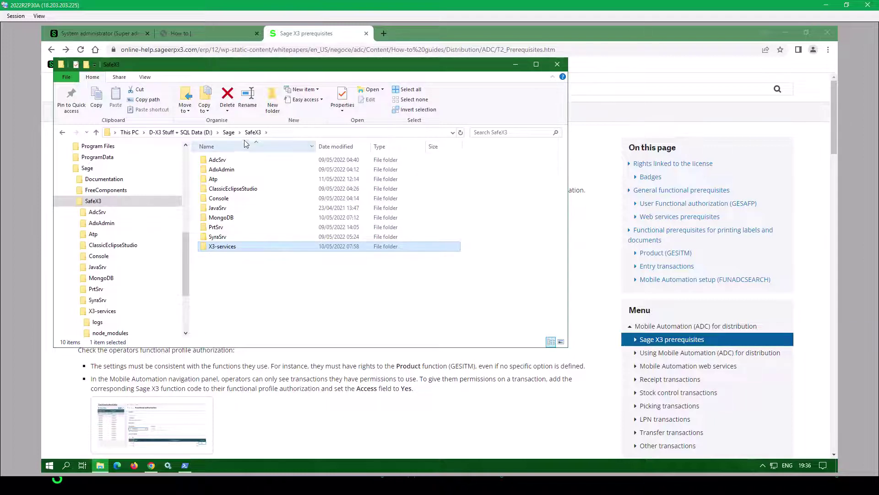
double_click(229, 250)
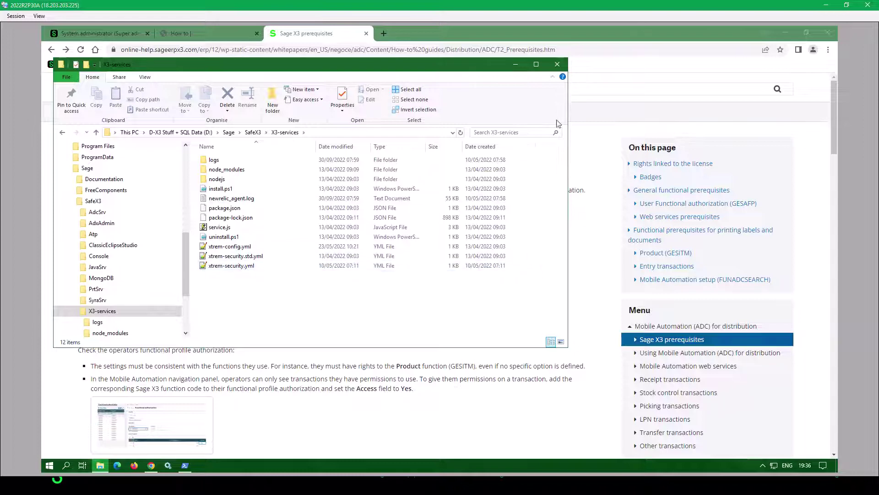
double_click(214, 160)
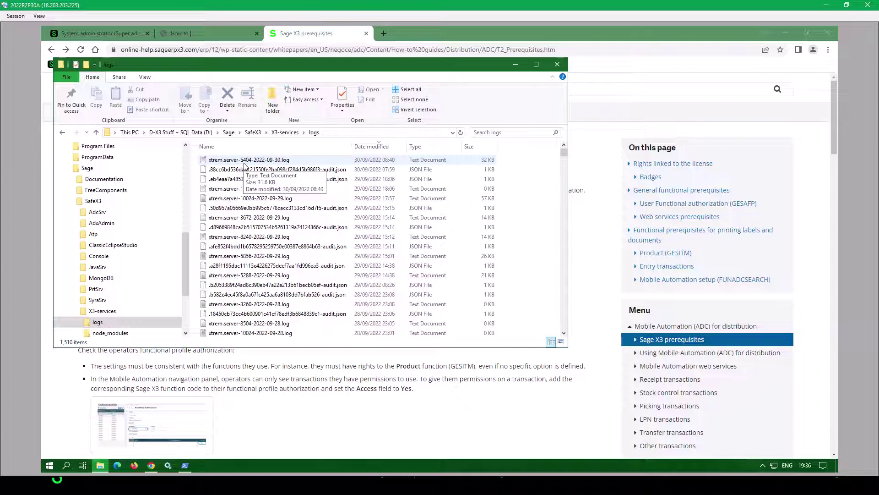
click(244, 163)
right_click(239, 163)
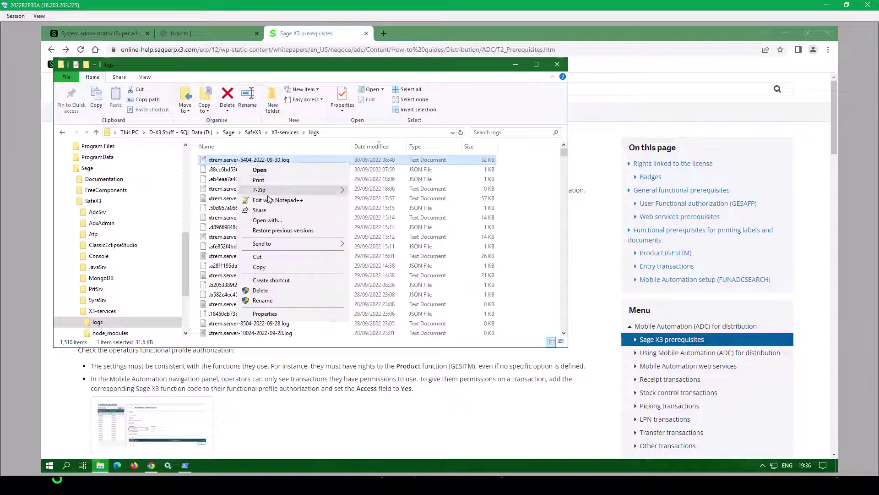
click(281, 199)
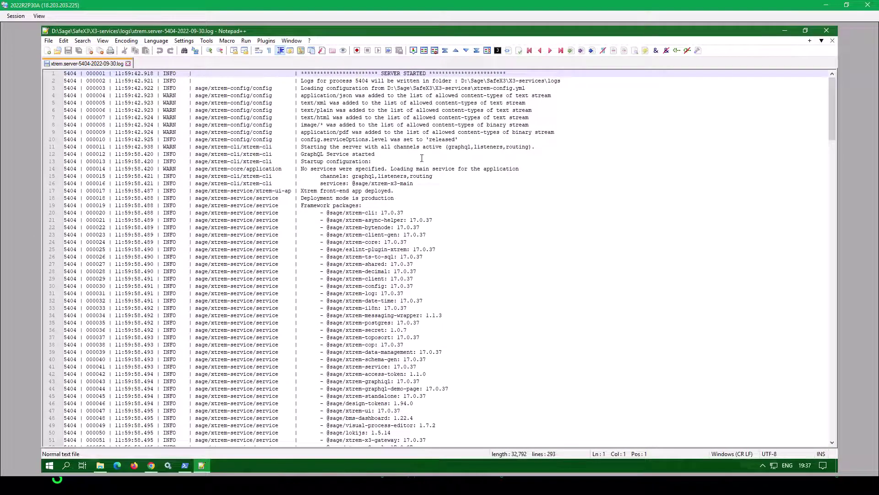
Highlight the 17.0.37 version and ERROR entries in the server log, reading errors like 'Alias is mandatory'
drag(381, 214, 407, 213)
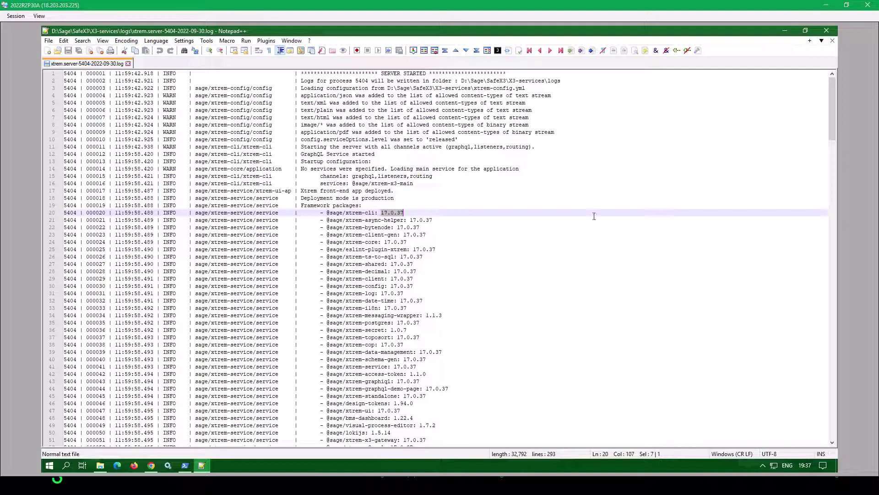
drag(832, 124, 855, 263)
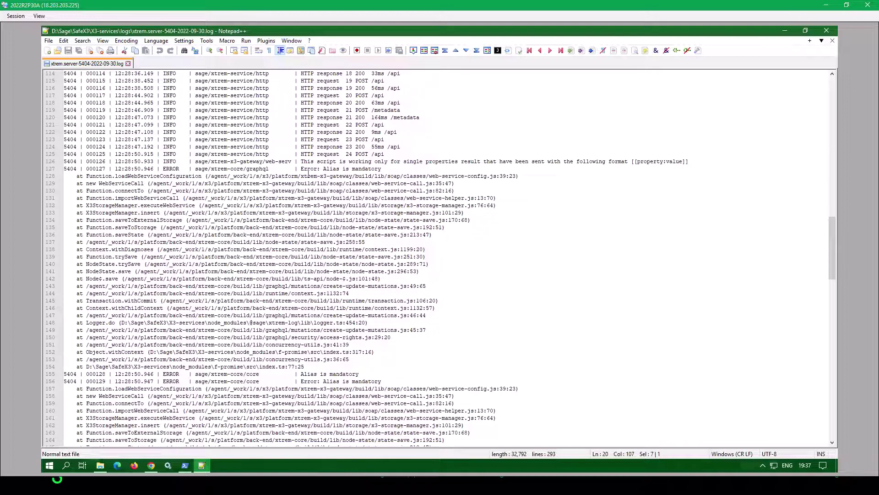
drag(302, 169, 321, 168)
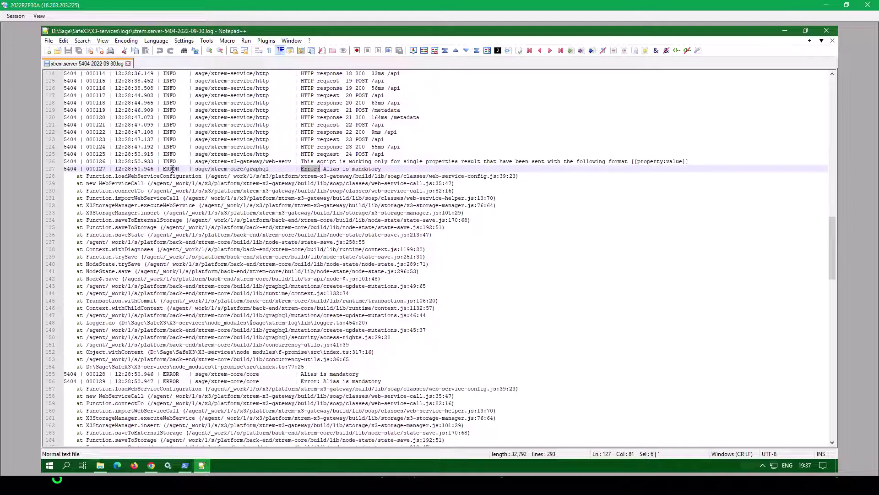
drag(164, 169, 180, 168)
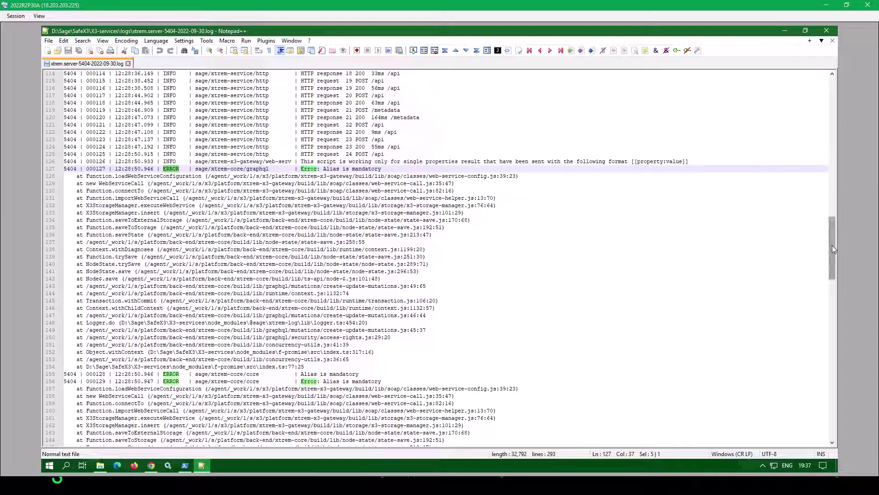
drag(833, 249, 835, 392)
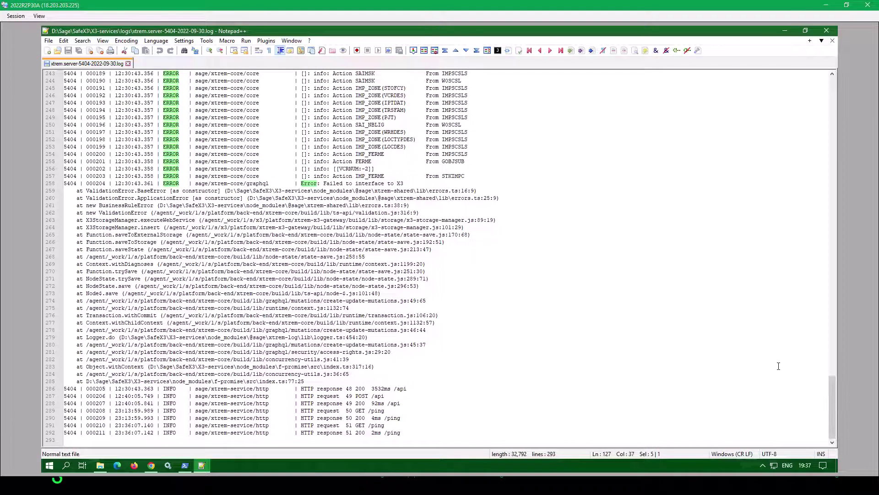
Minimize Notepad++ and File Explorer, then open the Using Mobile Automation (ADC) for distribution help page
click(785, 32)
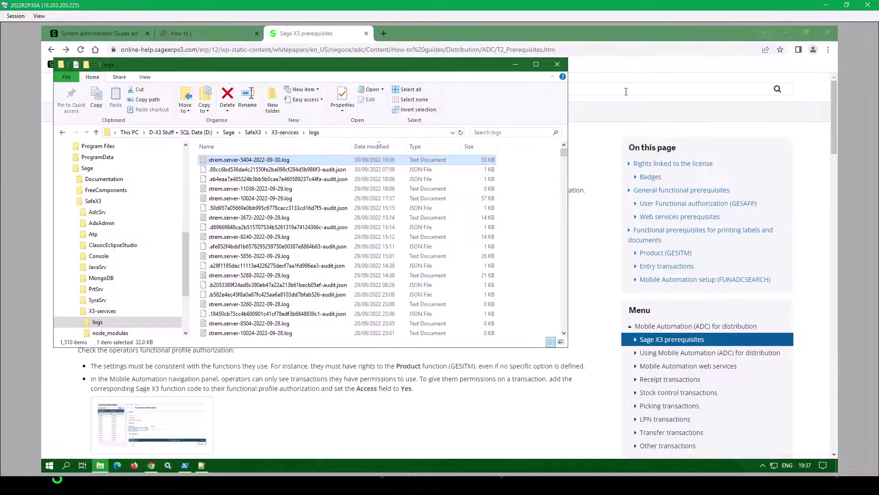
click(515, 64)
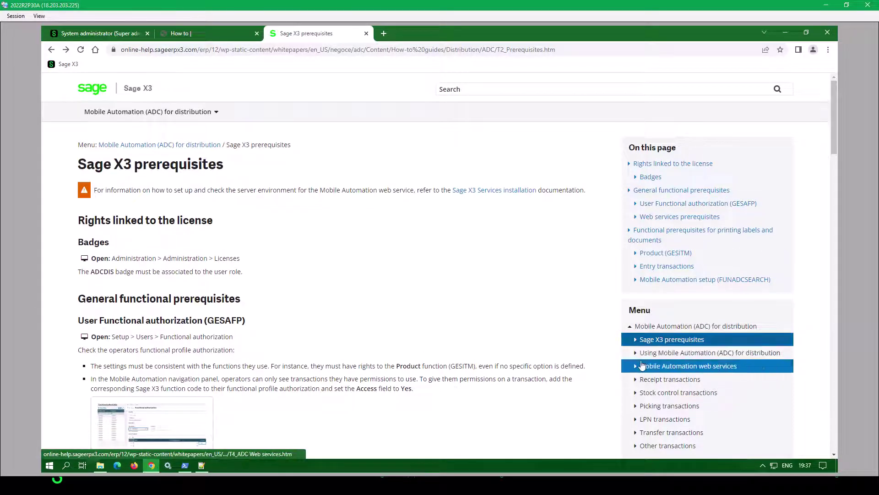
click(667, 354)
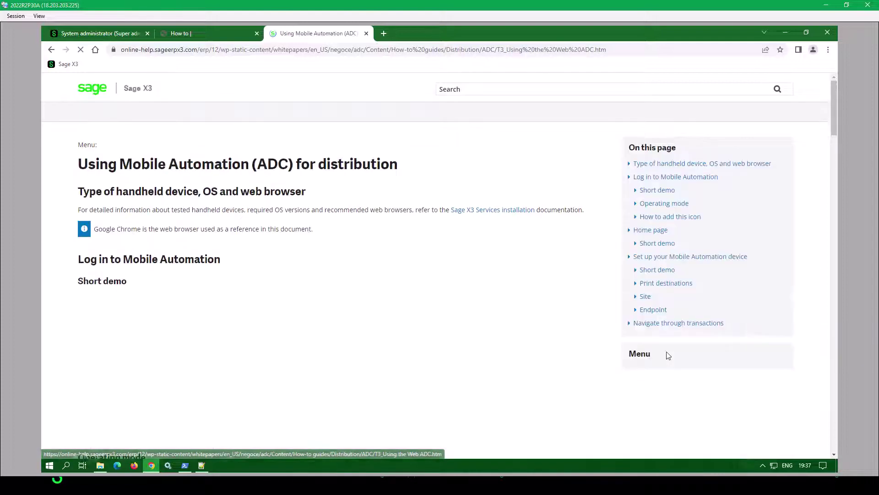
Read through the page's login, home page and settings sections
scroll(557, 277, down, 1)
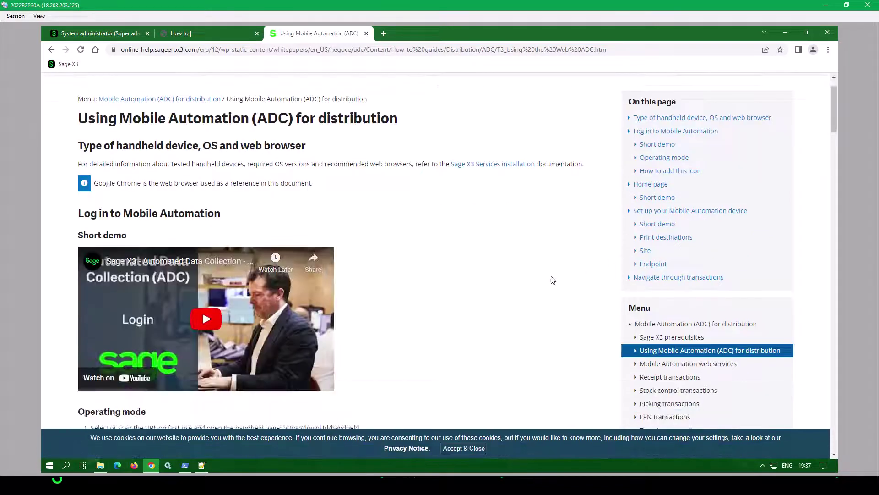
scroll(548, 280, down, 4)
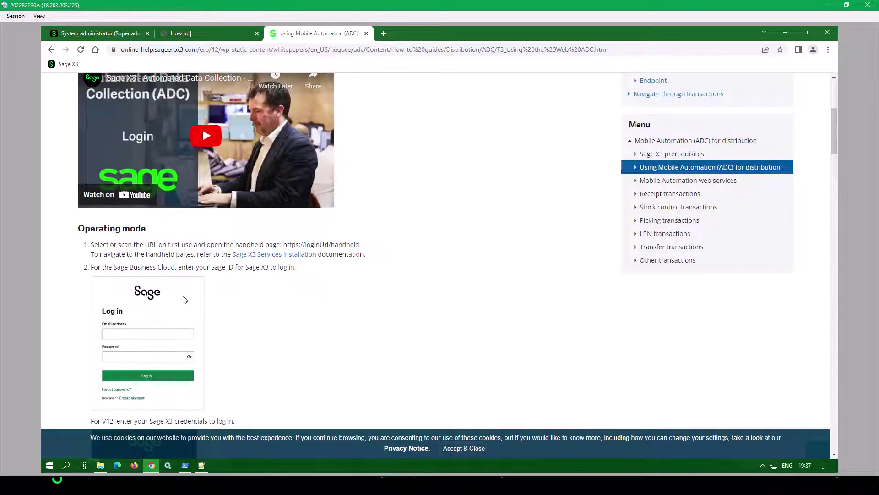
scroll(232, 271, down, 2)
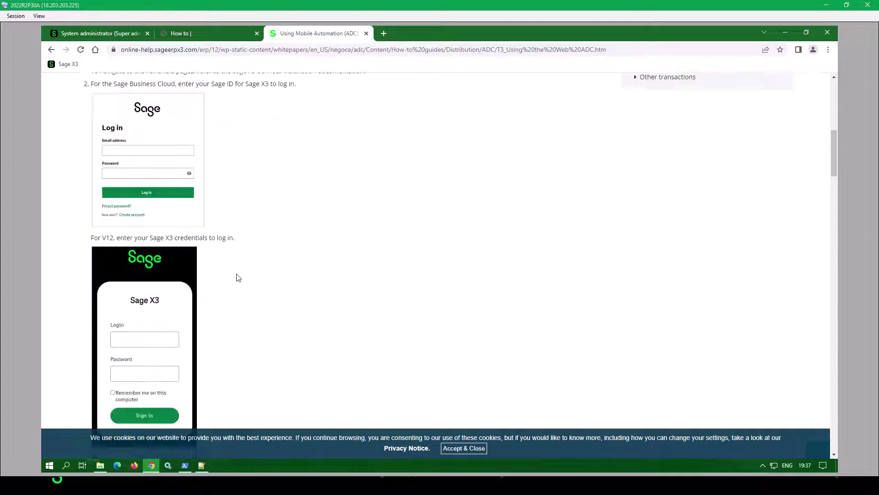
scroll(238, 278, down, 7)
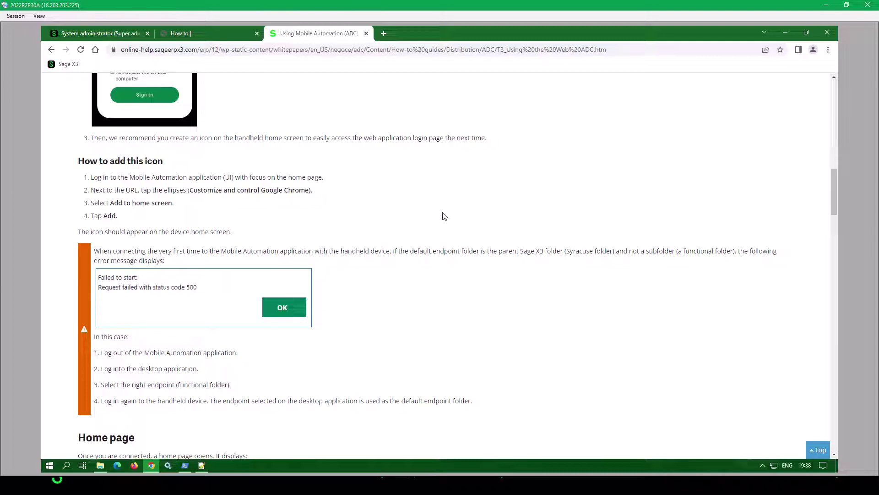
scroll(444, 217, down, 3)
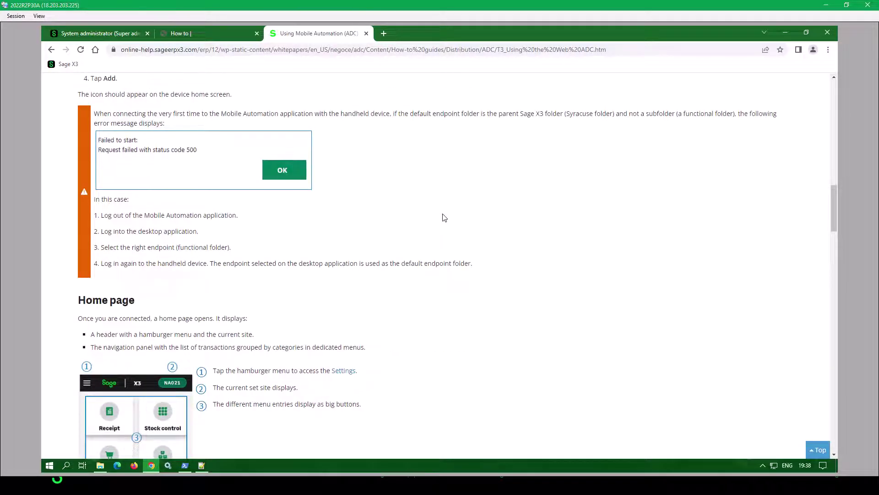
scroll(444, 217, down, 1)
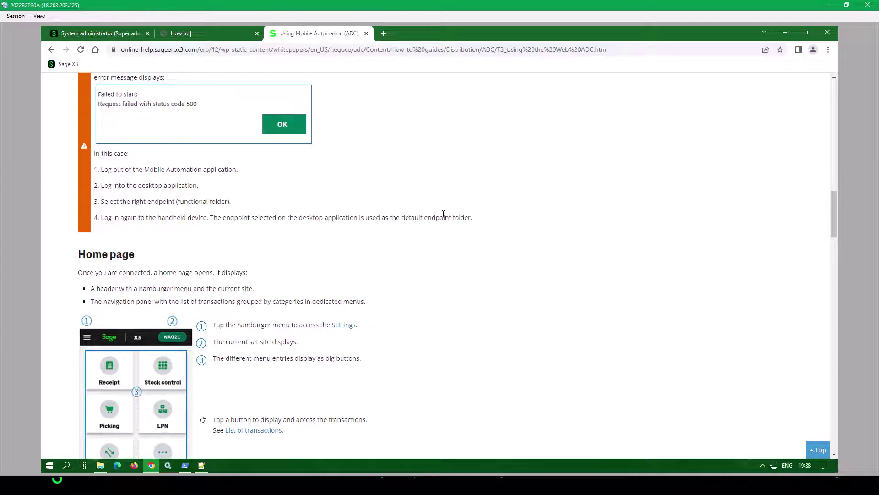
scroll(444, 215, down, 2)
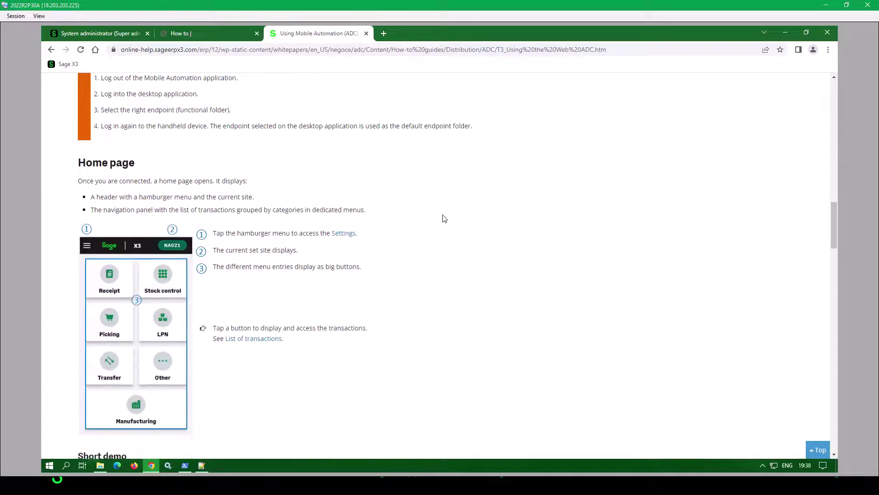
scroll(444, 219, down, 9)
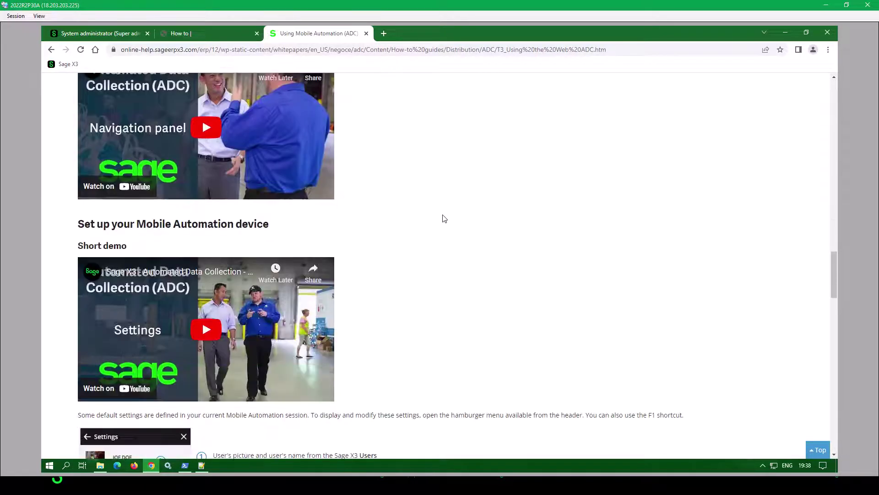
scroll(444, 218, down, 7)
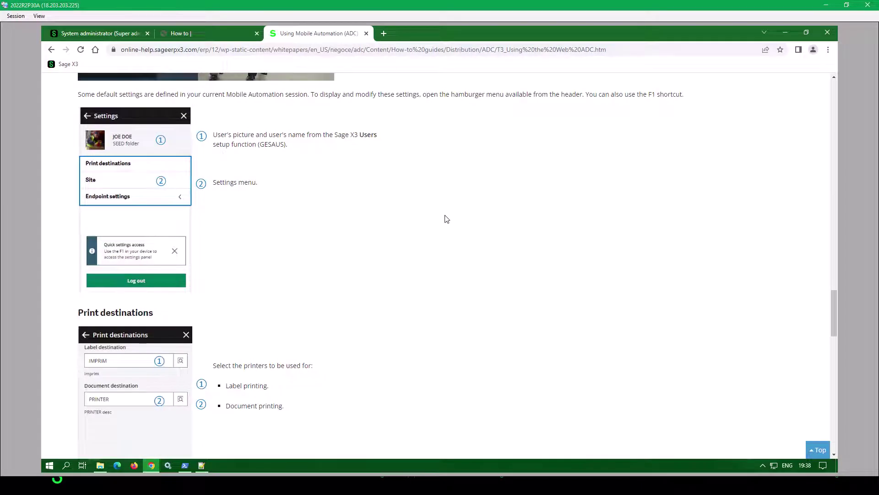
scroll(446, 219, up, 1)
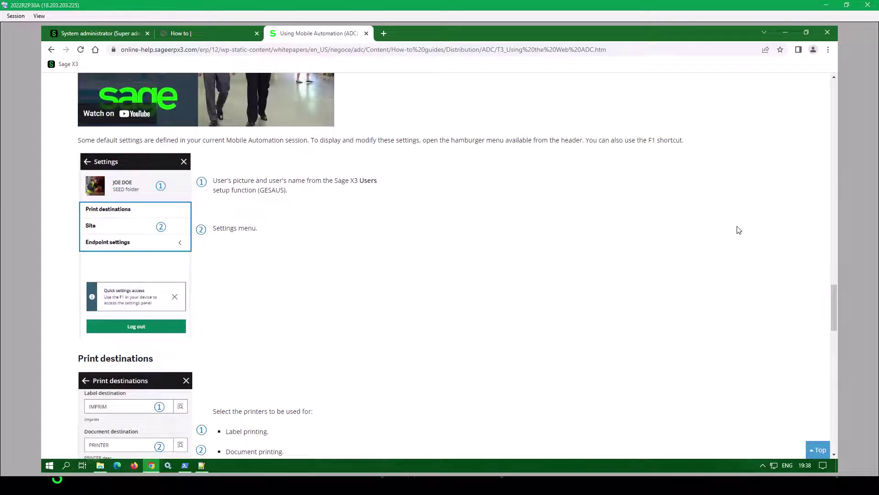
scroll(739, 230, up, 20)
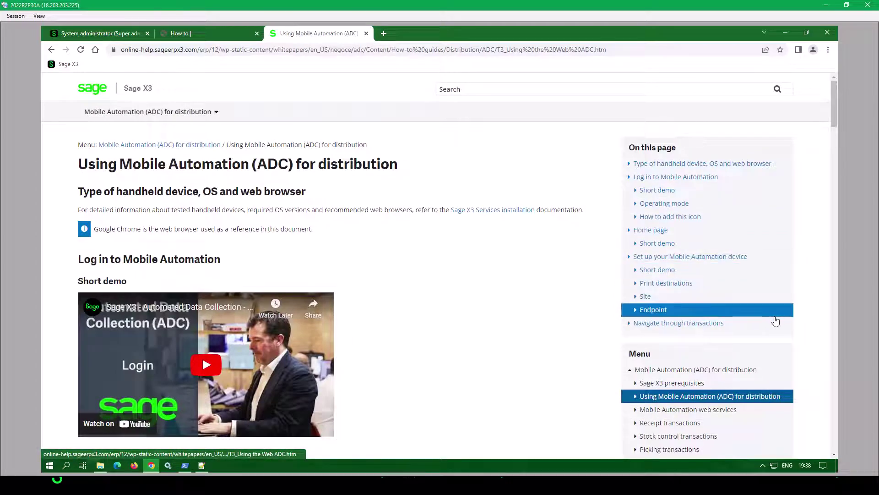
scroll(776, 322, down, 2)
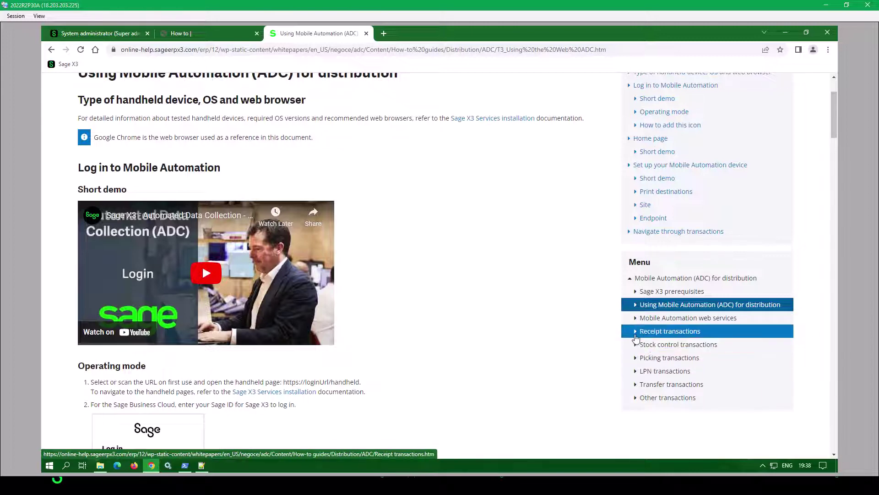
Open the Receipt transactions page, then read through the Purchase receipt article
click(636, 338)
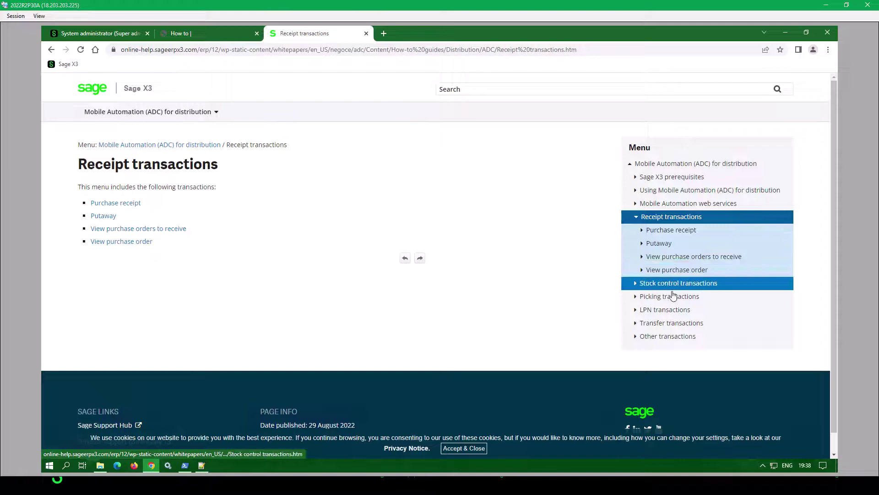
click(121, 205)
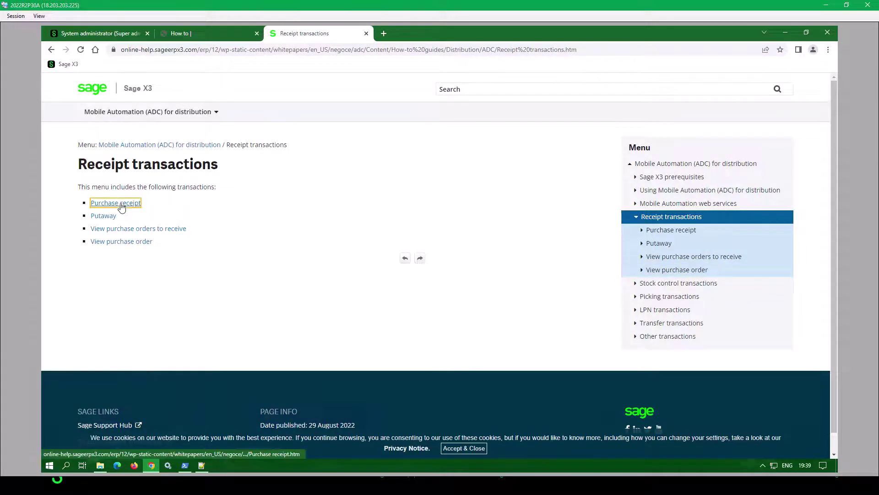
scroll(259, 235, down, 2)
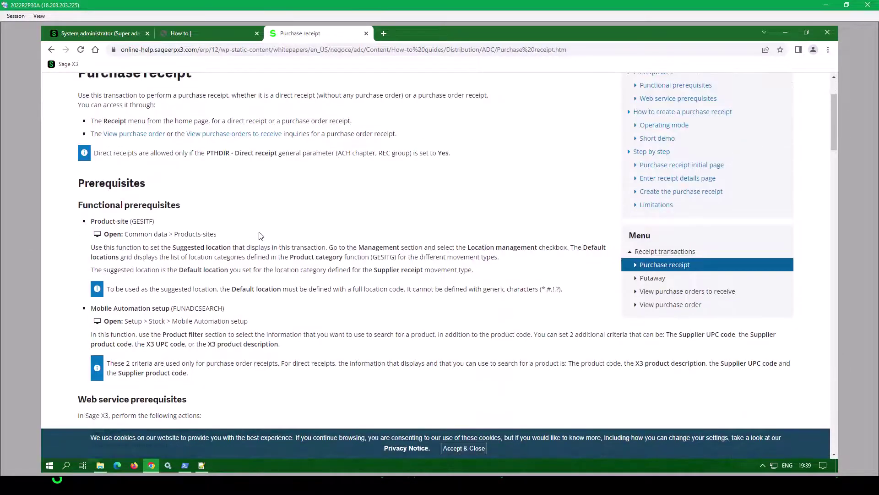
scroll(261, 236, down, 4)
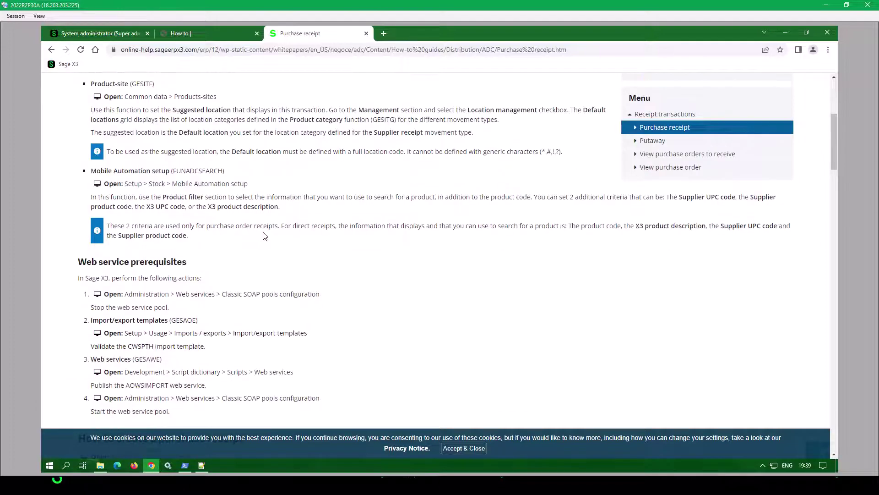
scroll(265, 237, down, 2)
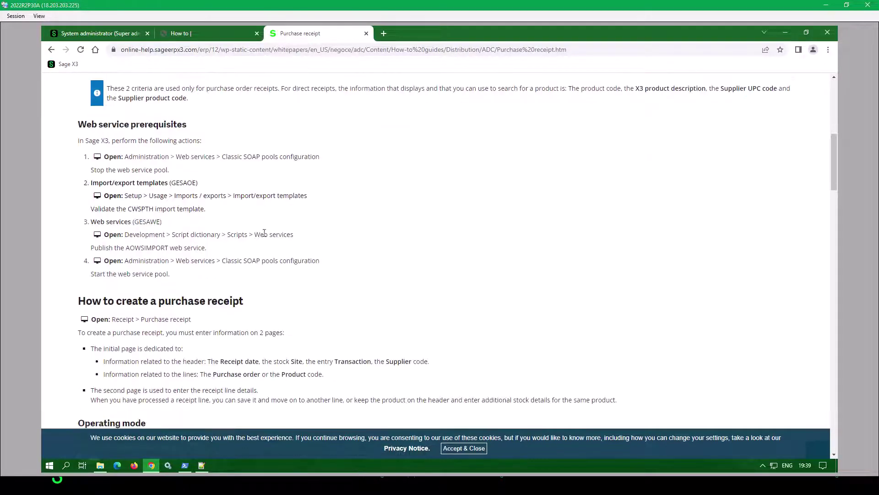
scroll(265, 232, down, 2)
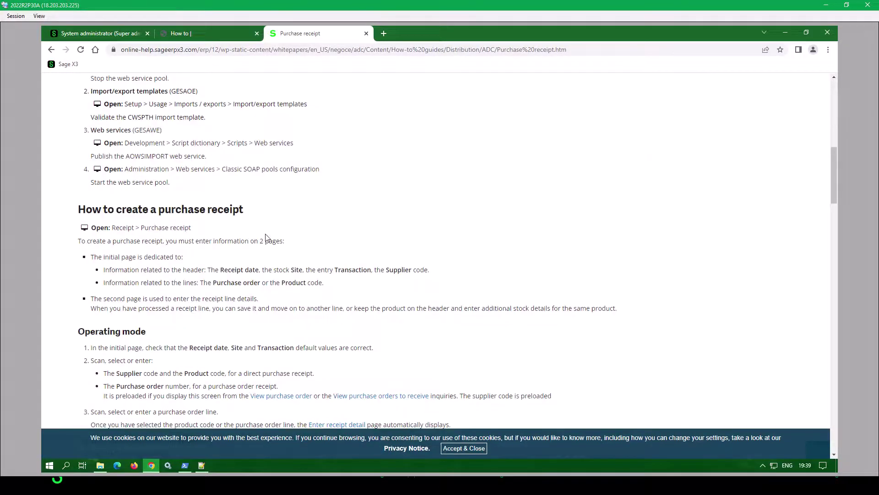
scroll(266, 237, down, 2)
scroll(270, 237, down, 8)
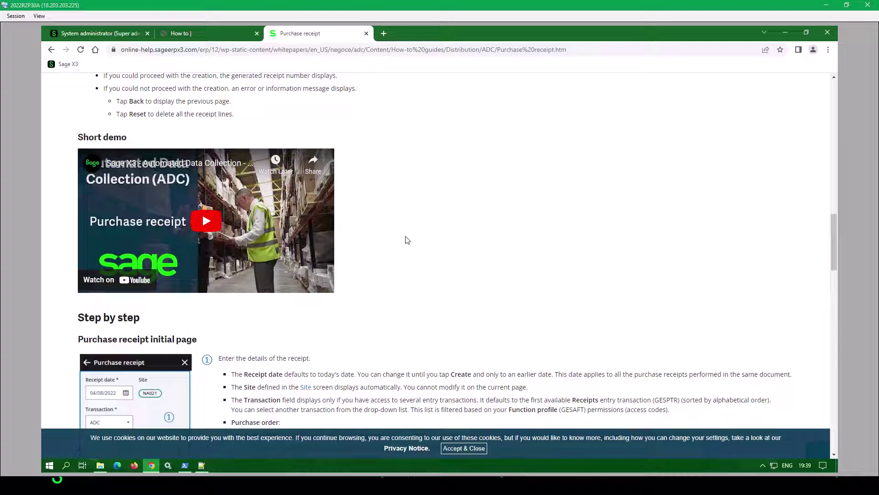
scroll(406, 238, down, 6)
scroll(405, 240, down, 12)
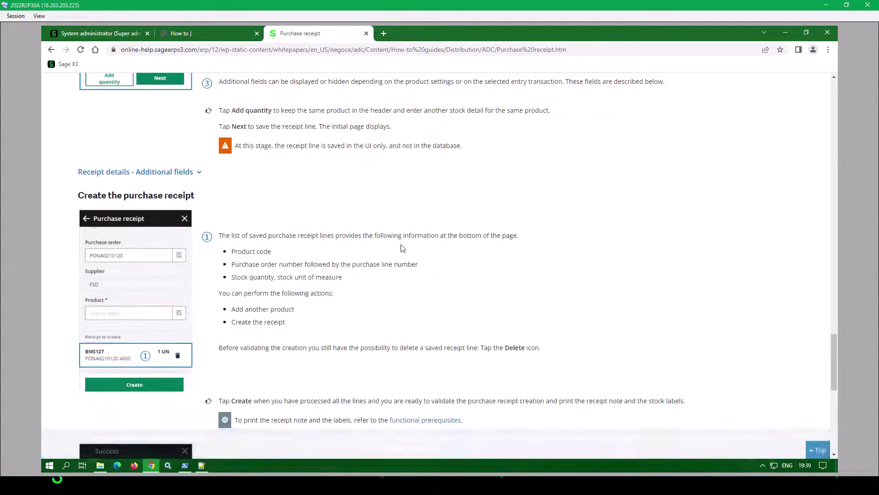
Go back from Purchase receipt to the Receipt transactions page and start heading back again
right_click(437, 196)
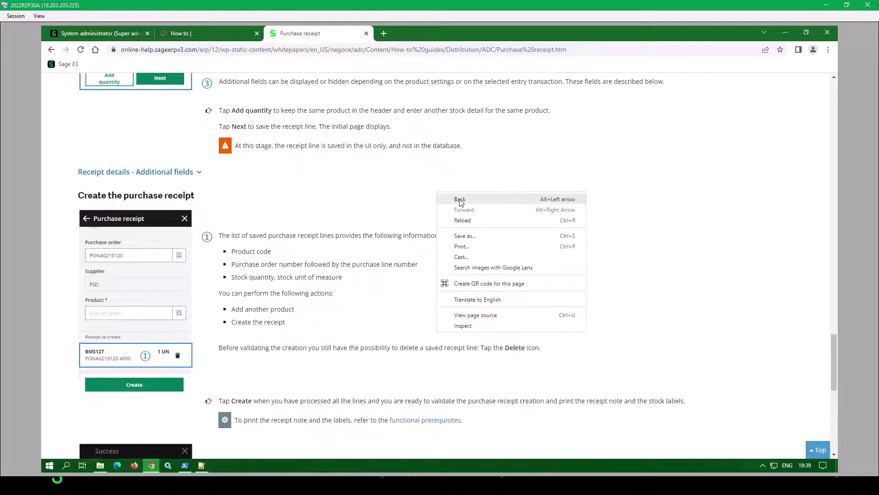
click(454, 199)
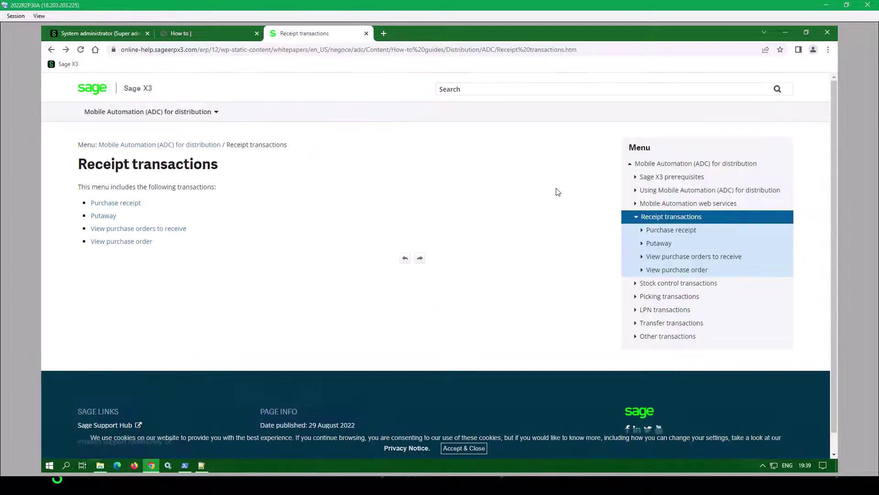
click(651, 339)
right_click(556, 308)
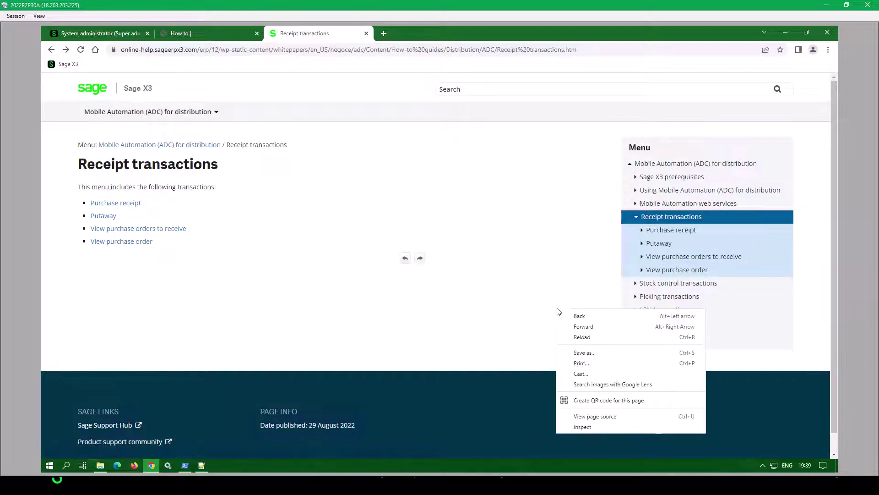
Return to the Using Mobile Automation (ADC) page and jump to its Navigate through transactions section
click(578, 316)
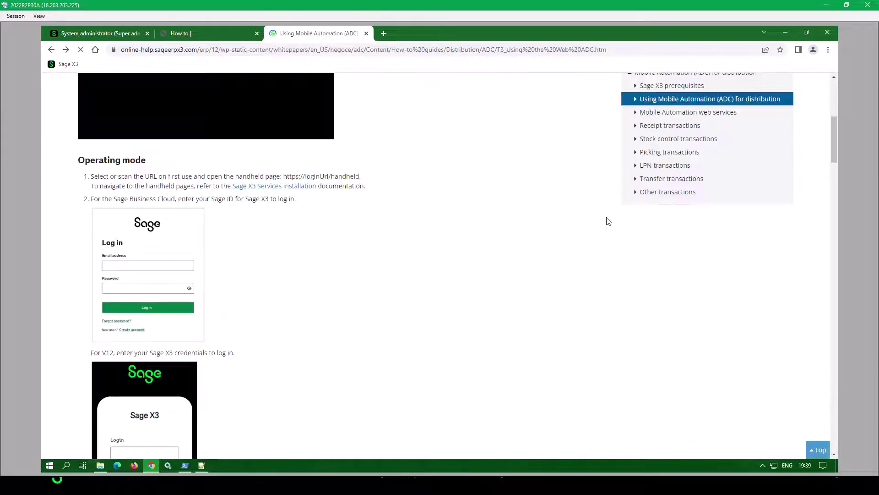
scroll(614, 188, up, 2)
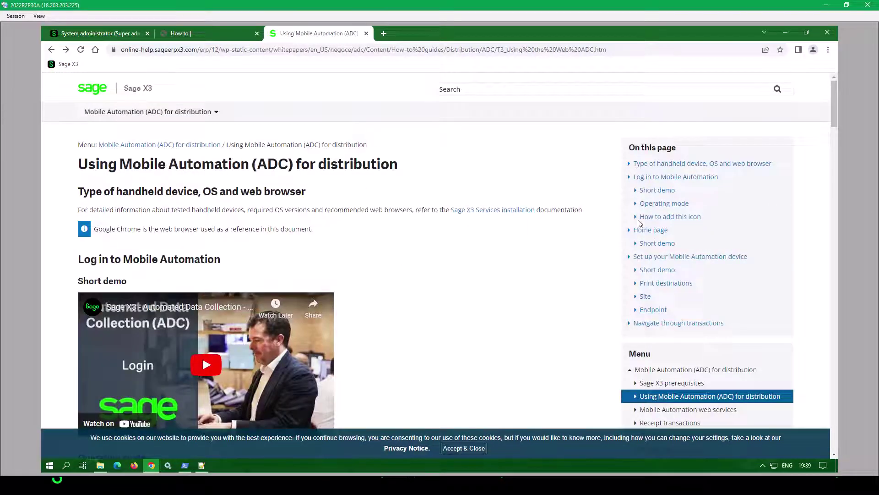
click(630, 325)
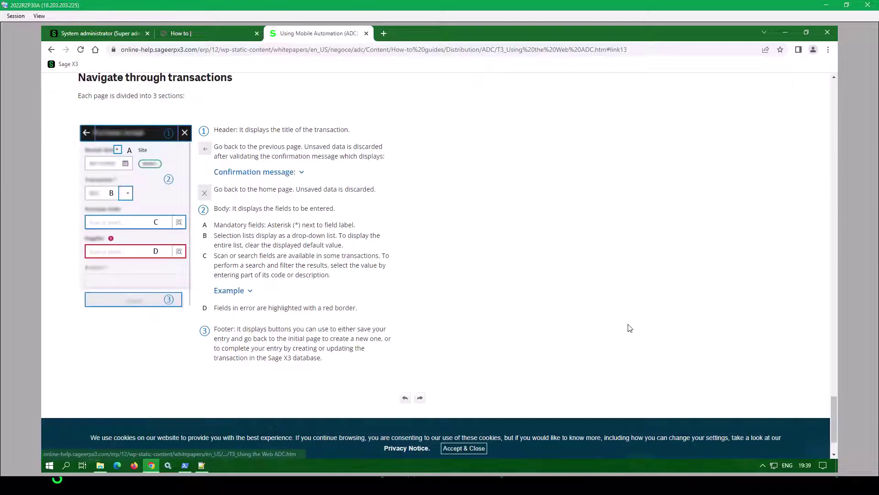
Go back past the Sage X3 prerequisites page to the Mobile Automation (ADC) for distribution overview
right_click(568, 251)
click(581, 254)
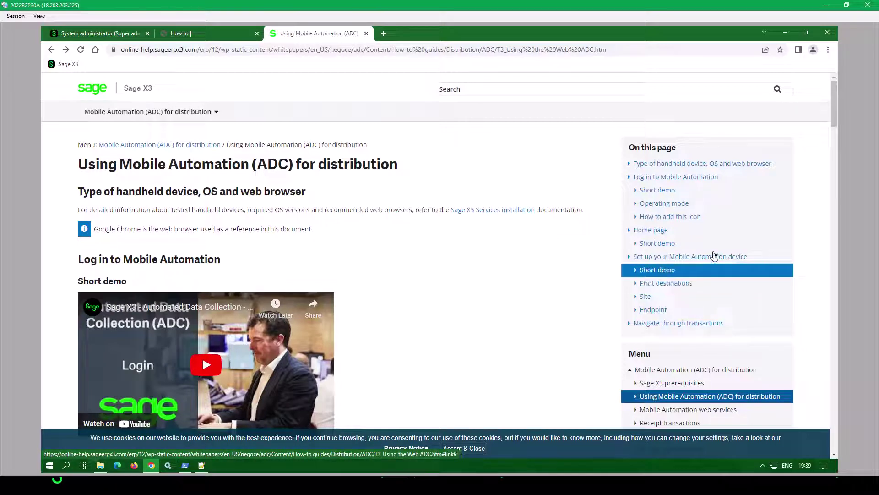
right_click(591, 231)
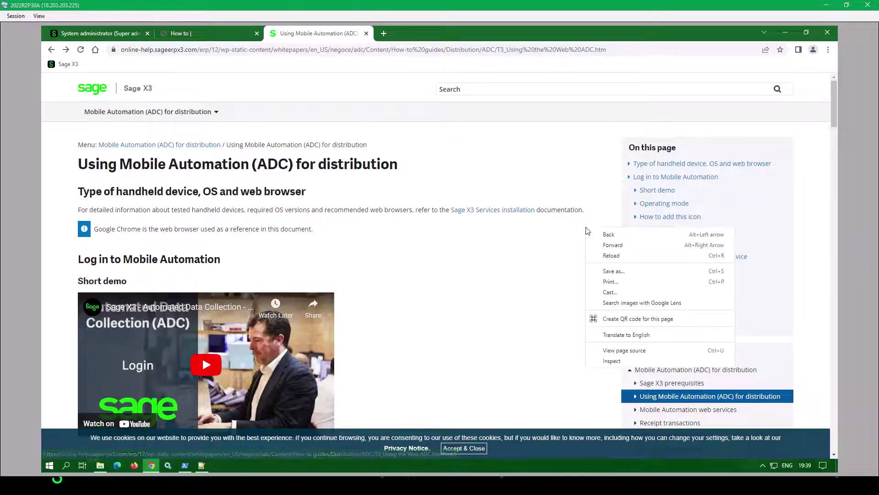
click(605, 238)
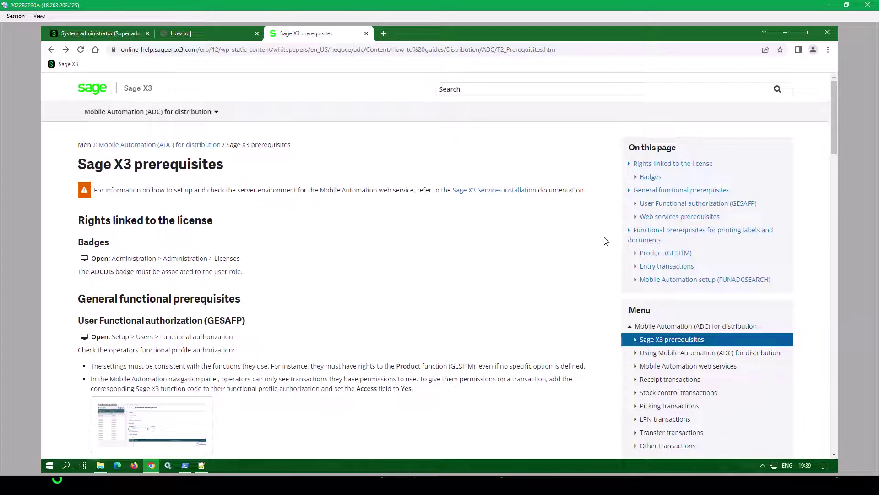
scroll(714, 277, down, 2)
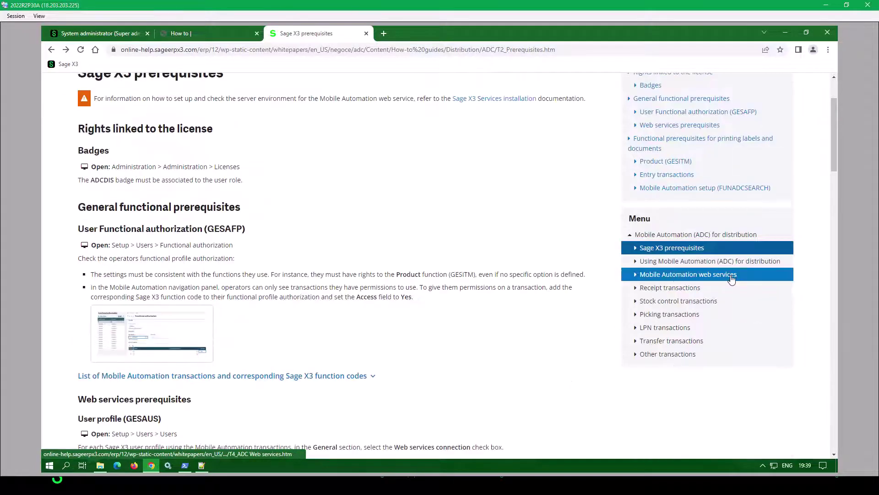
right_click(562, 228)
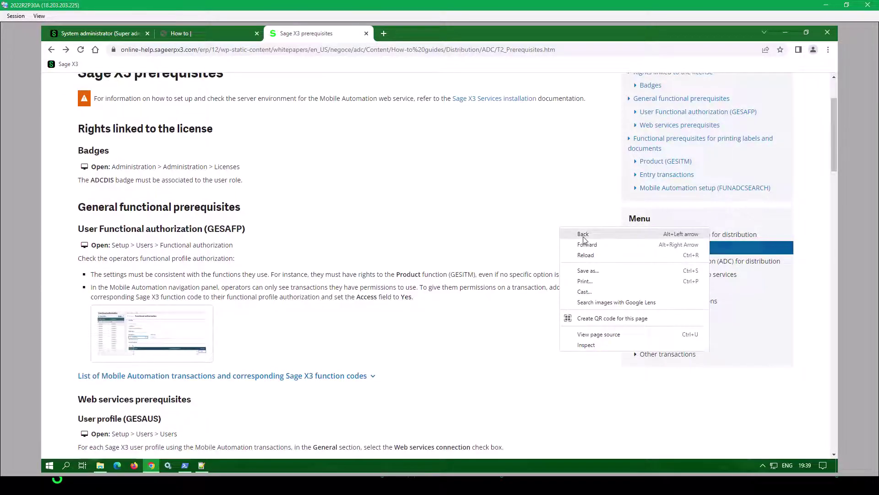
click(583, 236)
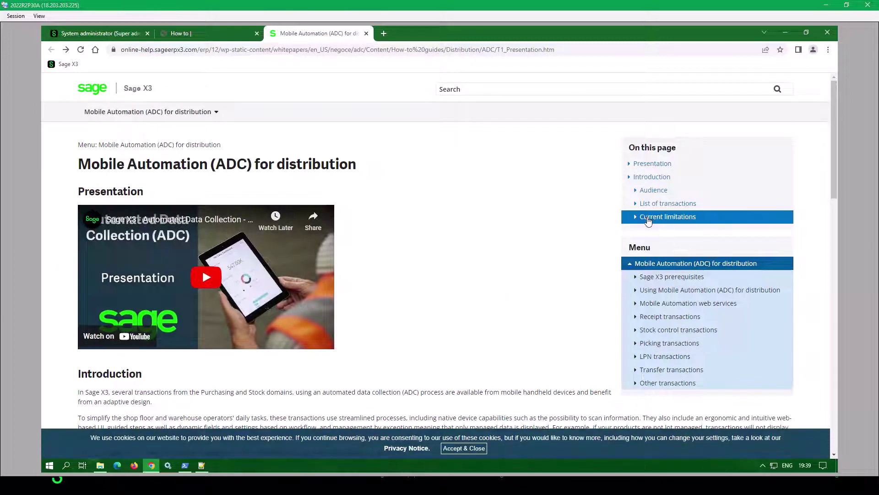
Jump to the Current limitations section, noting limits like no page customization
click(649, 218)
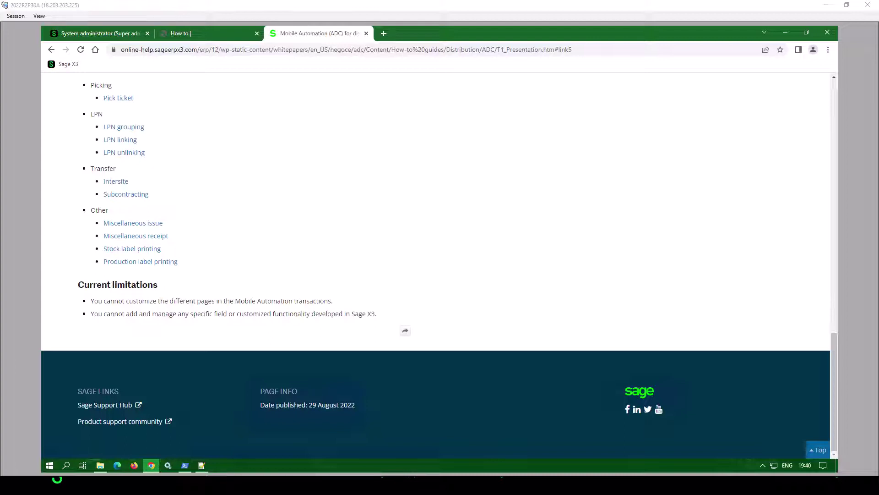
Switch to the Sage X3 tab and view the X3ERPV12 solution from the X3 solutions list
click(112, 36)
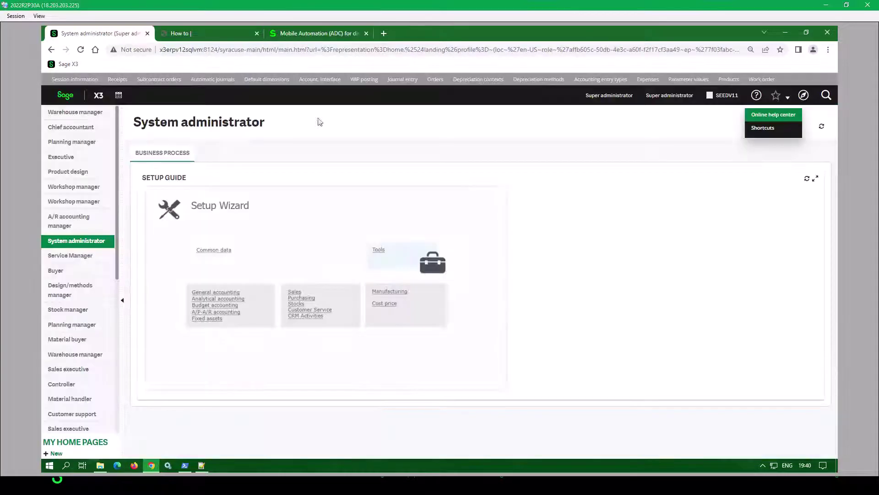
click(804, 96)
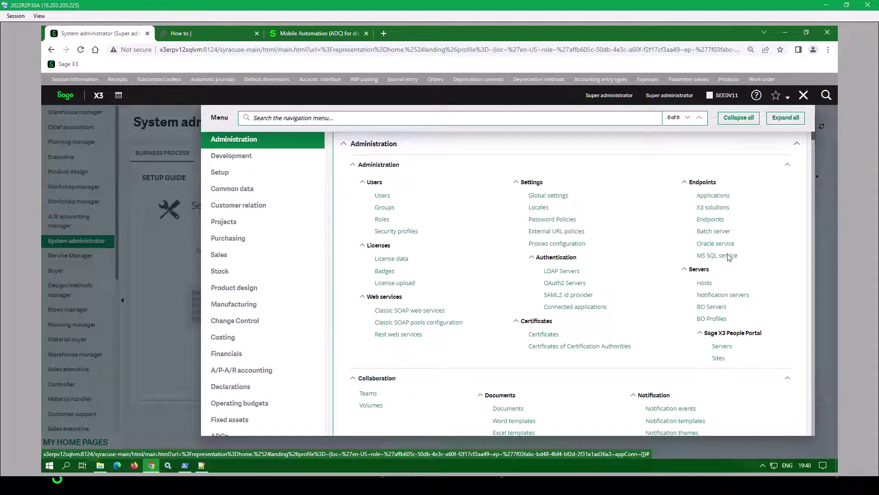
click(717, 209)
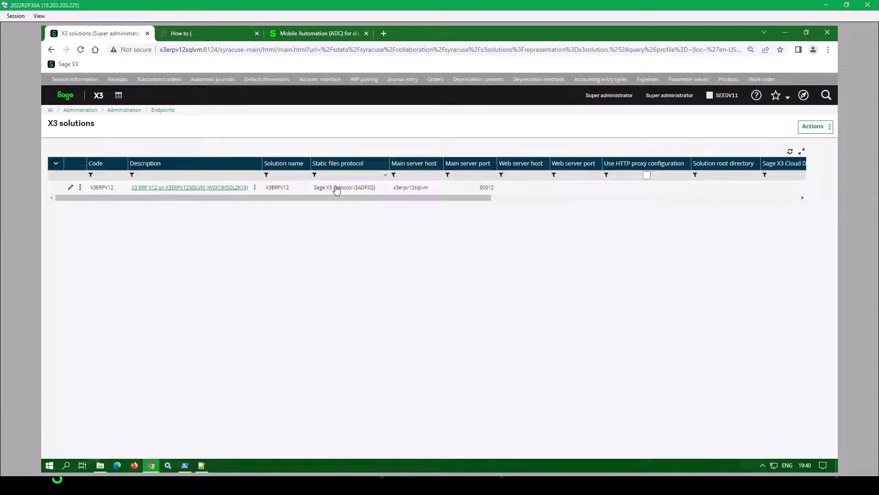
click(71, 187)
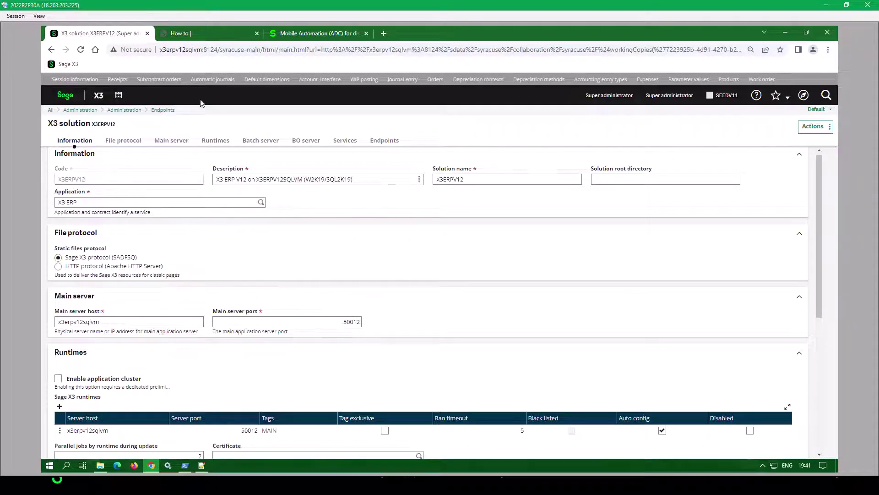
click(51, 49)
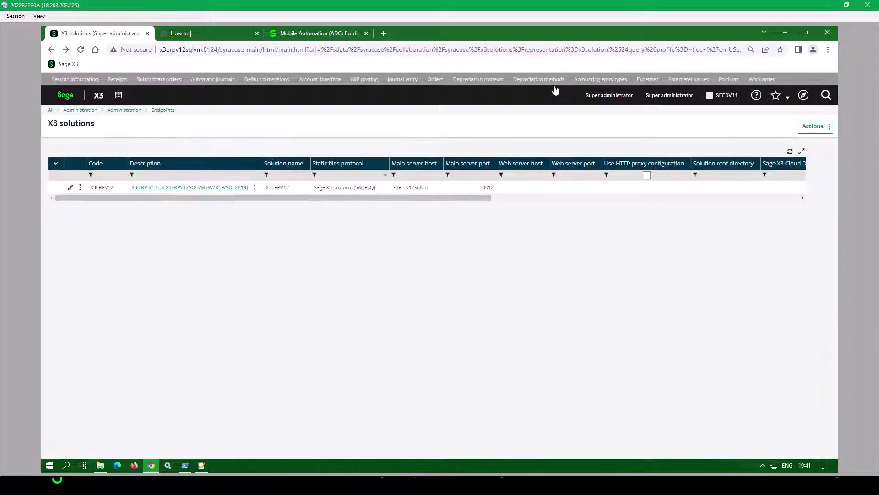
Inspect the SEEDV11 MS SQL Server service, then view the Classic SOAP pools configuration
click(797, 96)
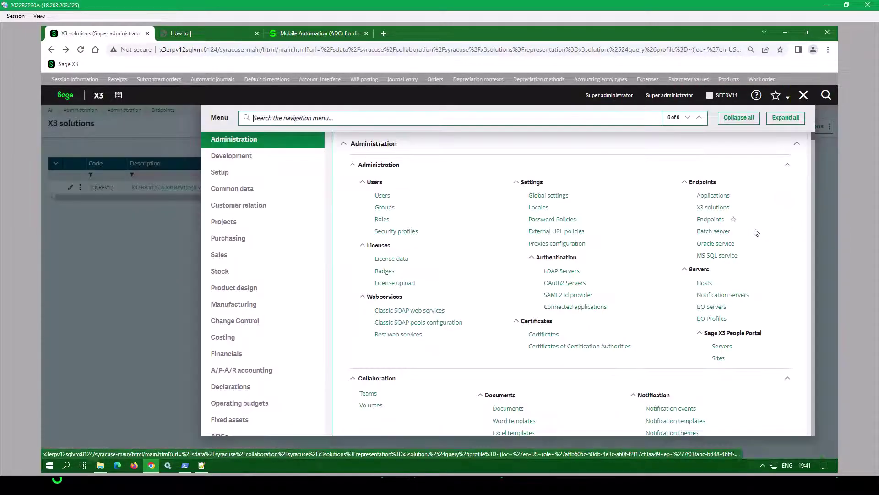
click(714, 260)
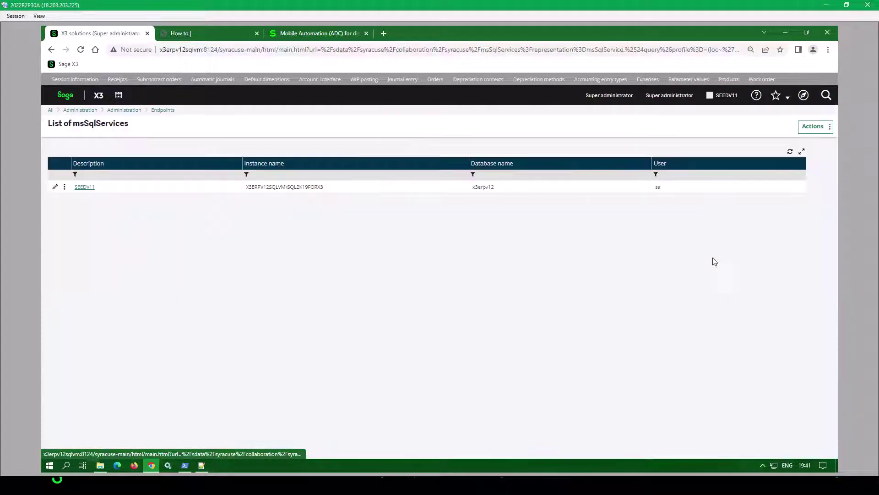
click(57, 188)
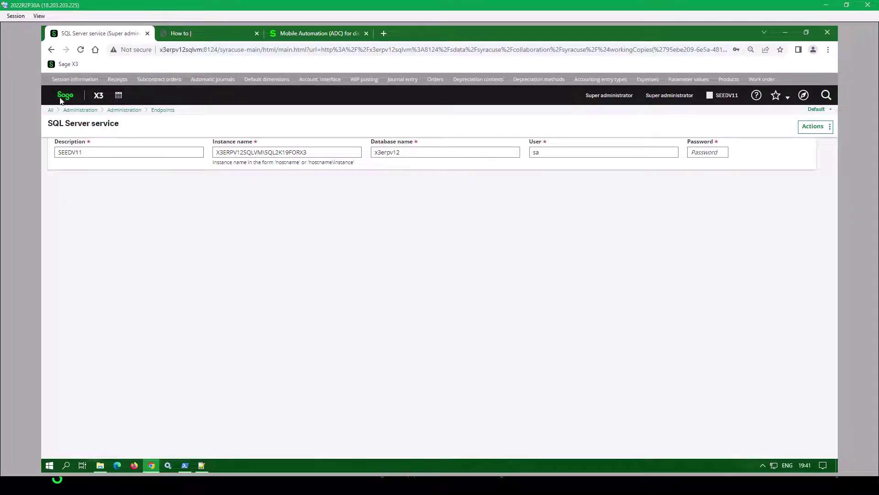
click(51, 49)
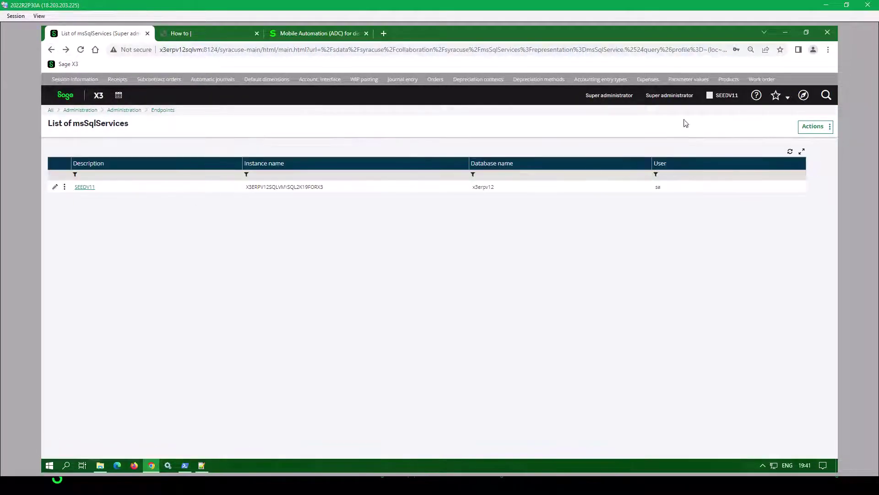
click(50, 50)
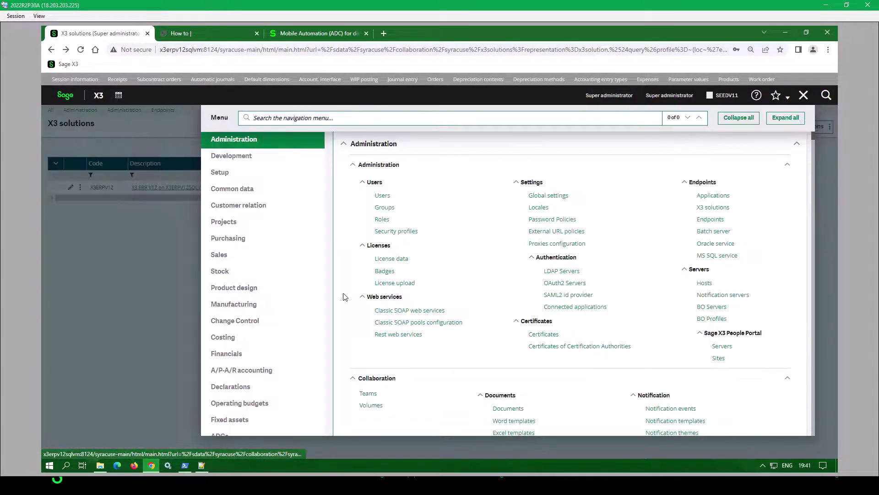
click(403, 324)
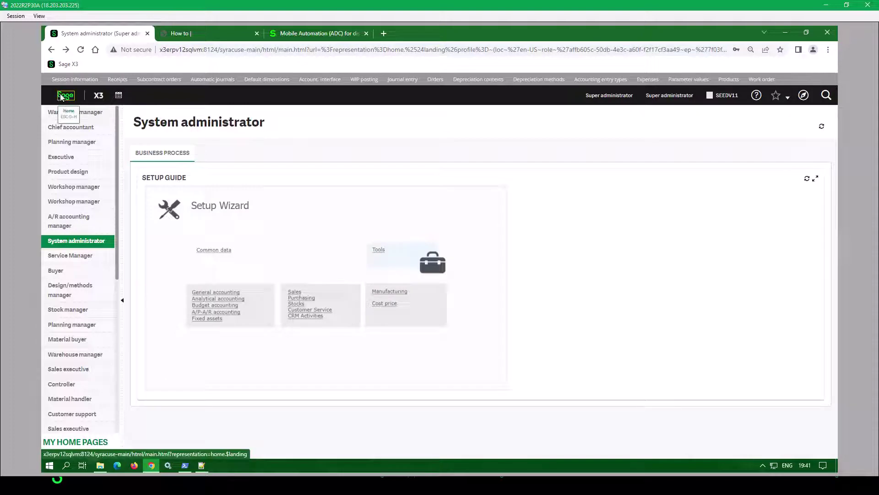
Return home and open Web services publications from the Development section of the menu
click(63, 96)
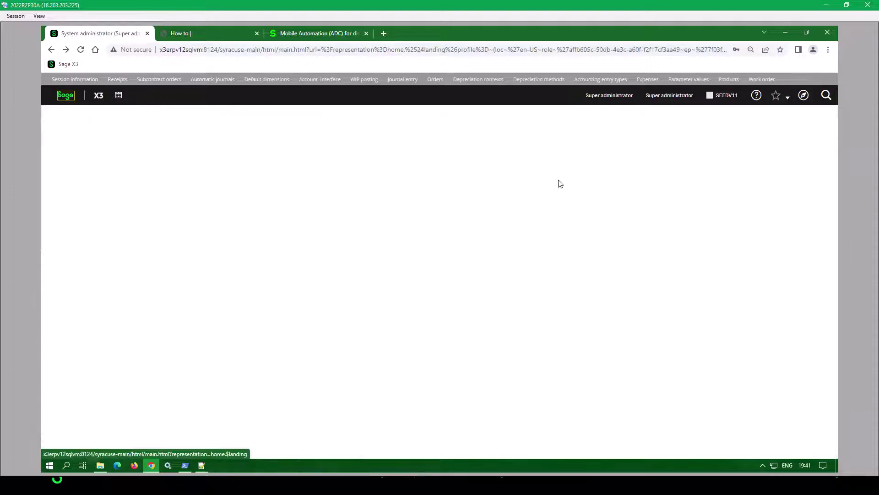
click(802, 97)
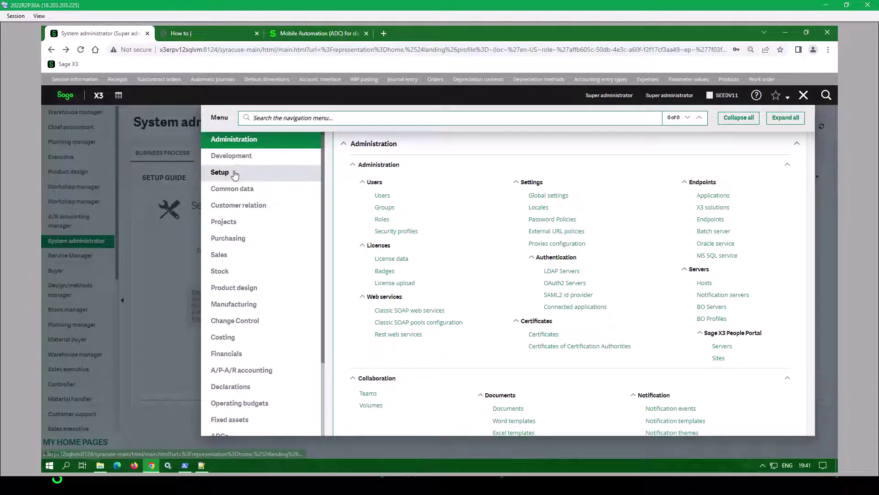
click(244, 160)
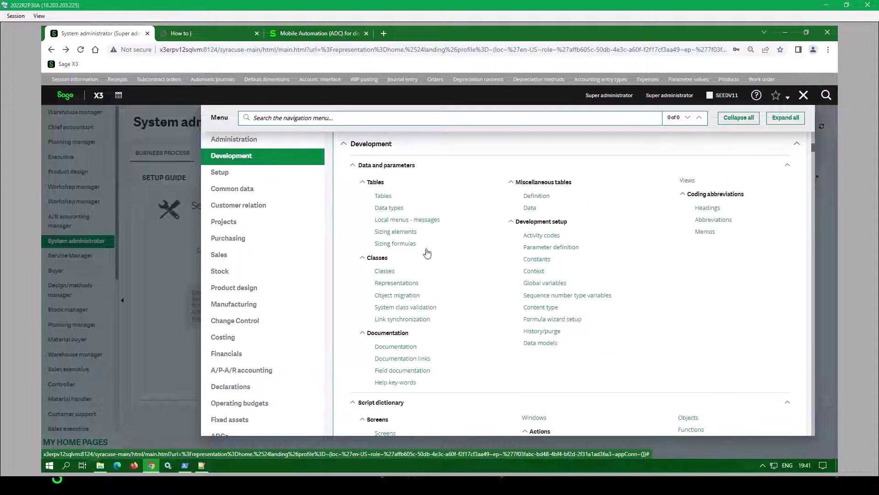
scroll(471, 297, down, 2)
scroll(452, 314, down, 3)
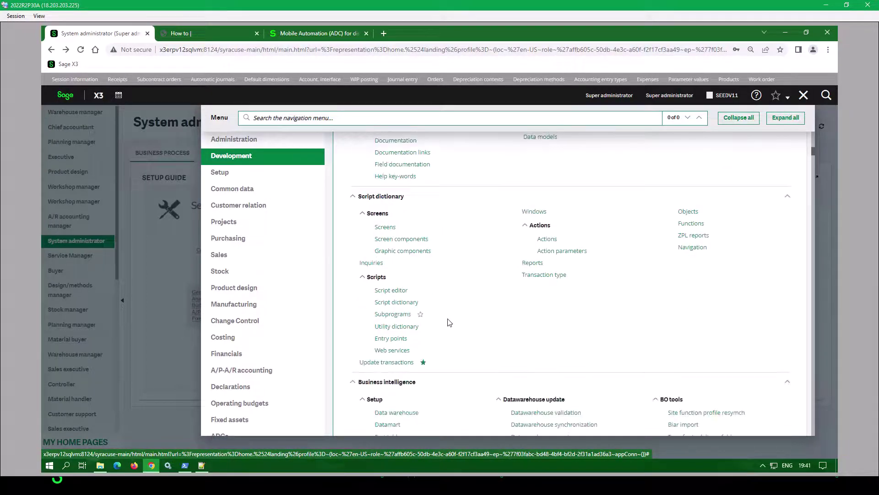
click(397, 351)
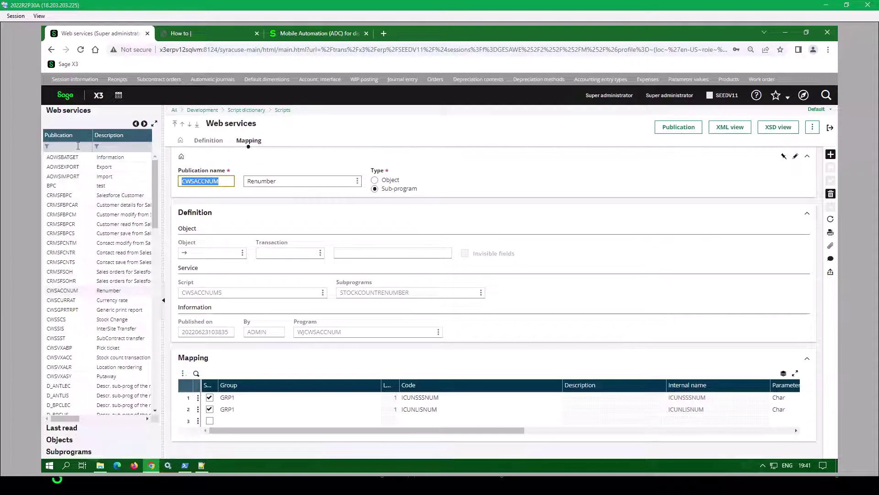
Filter publications by CWS and display the CWSSCS Stock Change publication
click(77, 147)
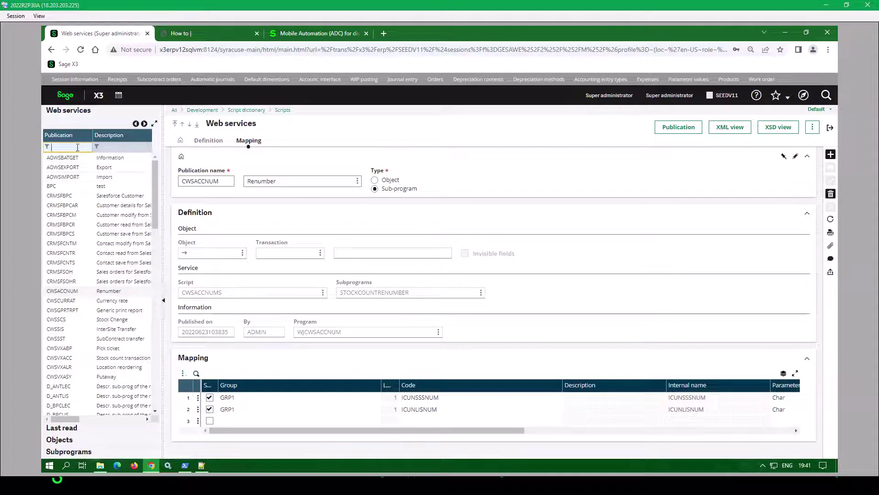
click(63, 177)
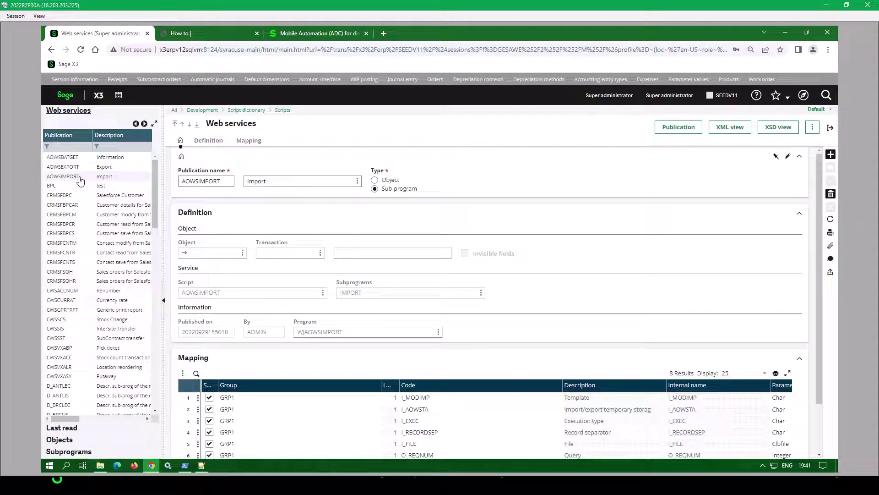
click(68, 146)
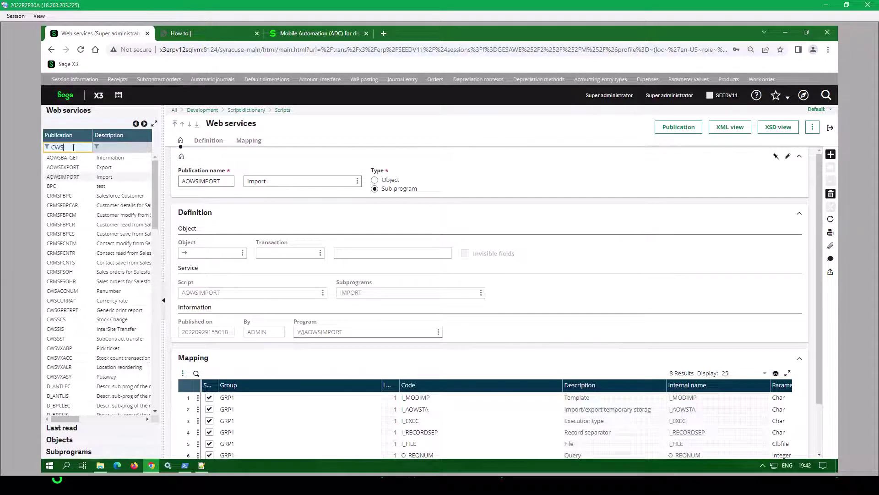
key(Return)
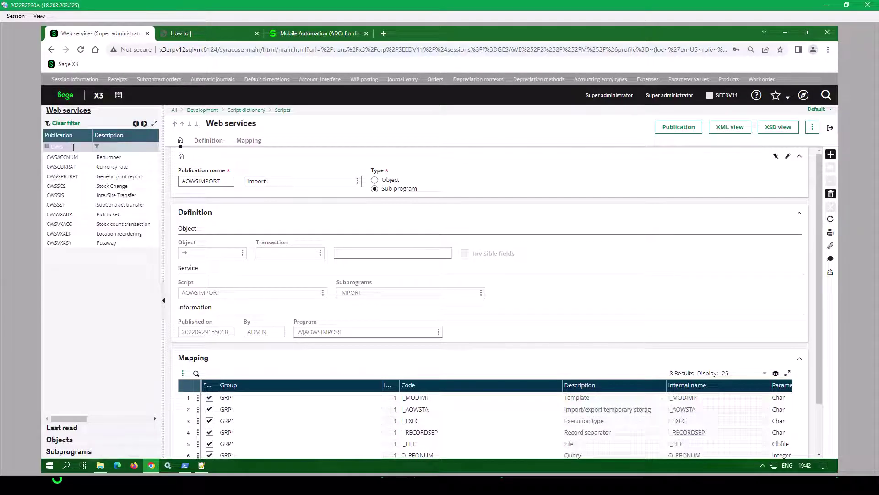
click(121, 188)
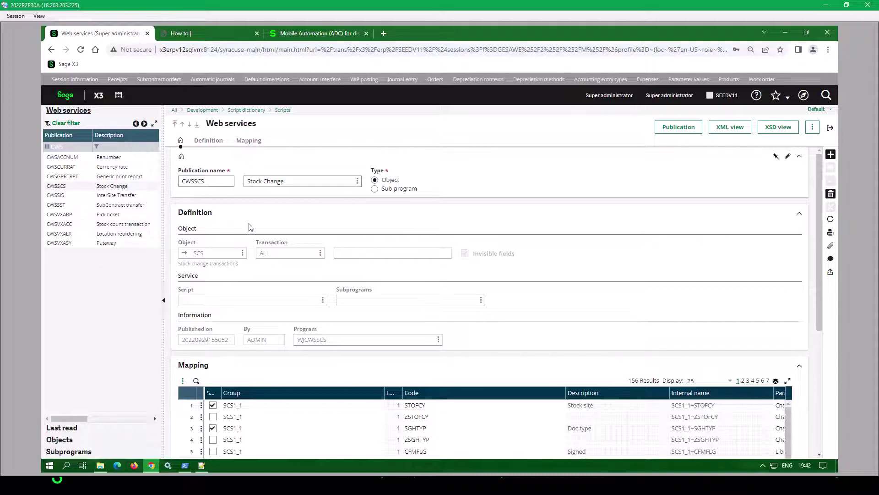
Close the Web services page and open Import/export templates from the Setup menu
click(832, 131)
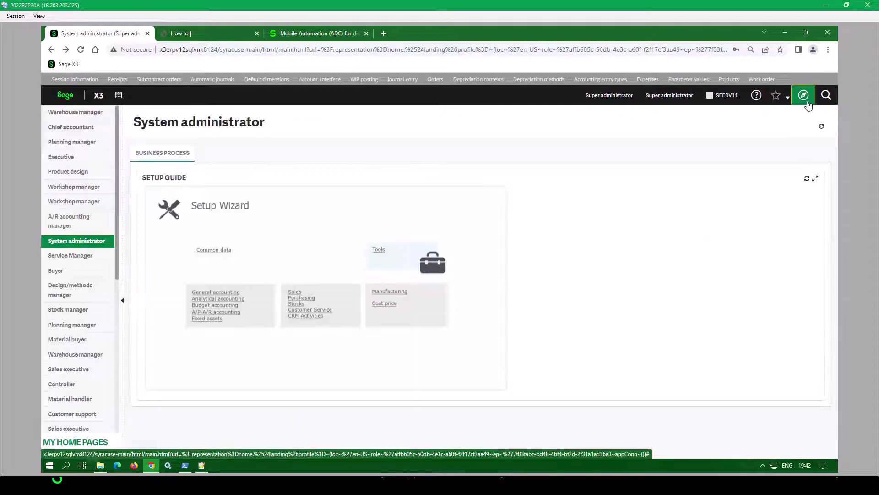
click(805, 100)
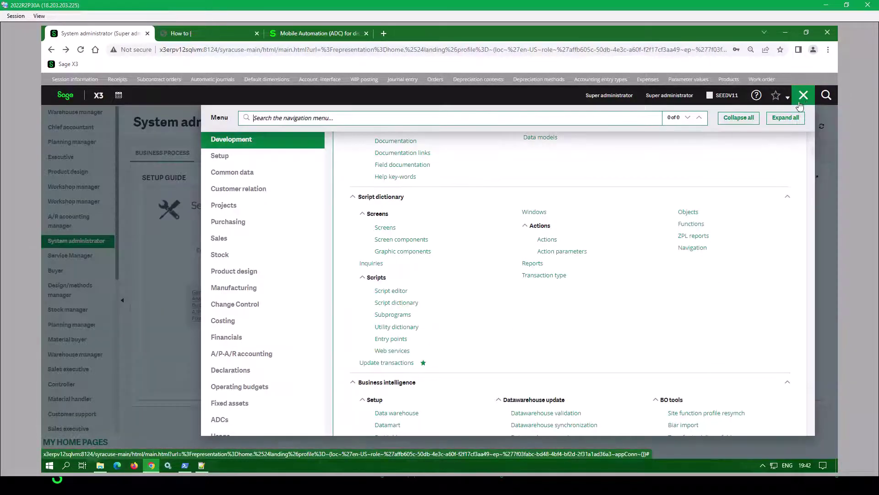
click(225, 164)
scroll(520, 323, down, 3)
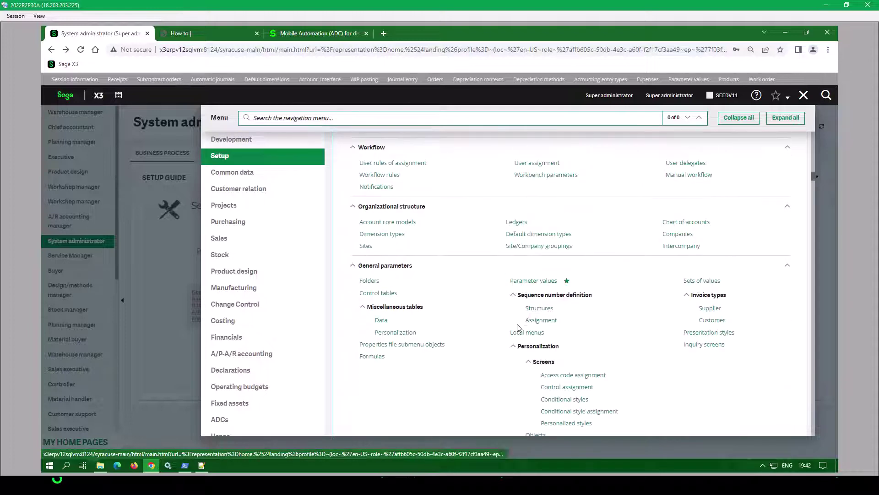
scroll(518, 327, down, 6)
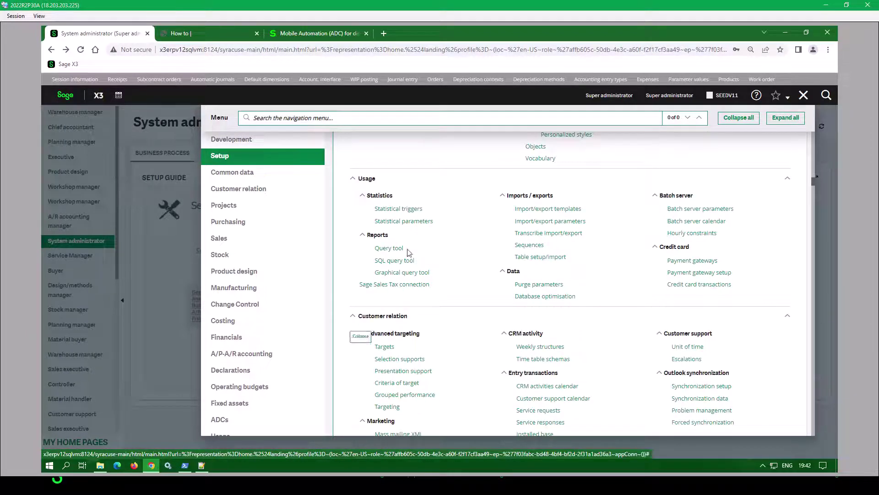
click(527, 209)
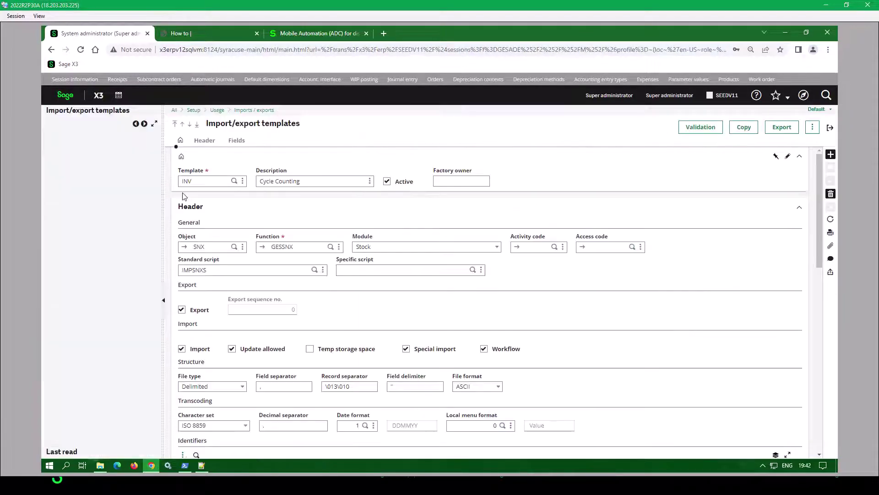
Filter templates by 'cws', view CWSLPNG License plate number grouping, then close the page
click(64, 147)
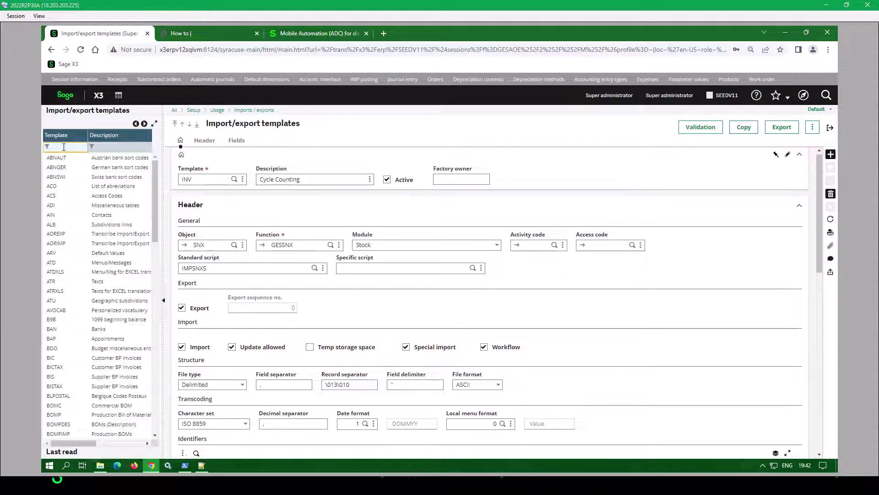
text(cws)
key(Return)
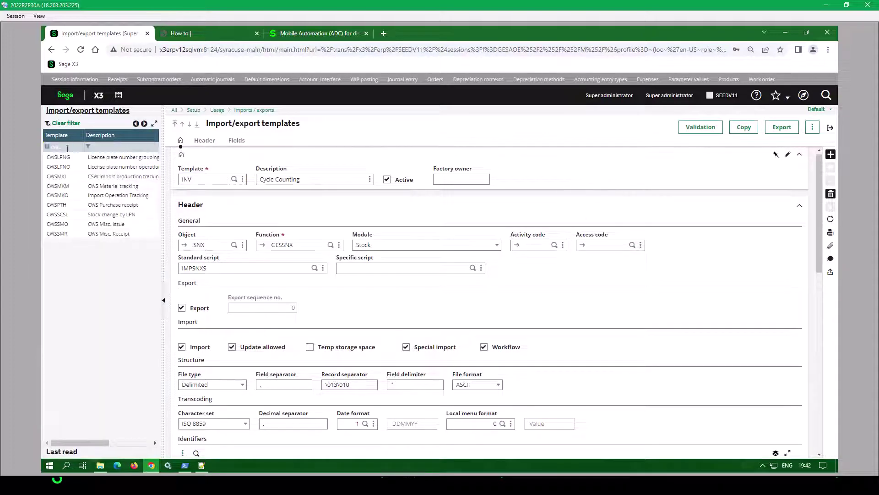
click(121, 158)
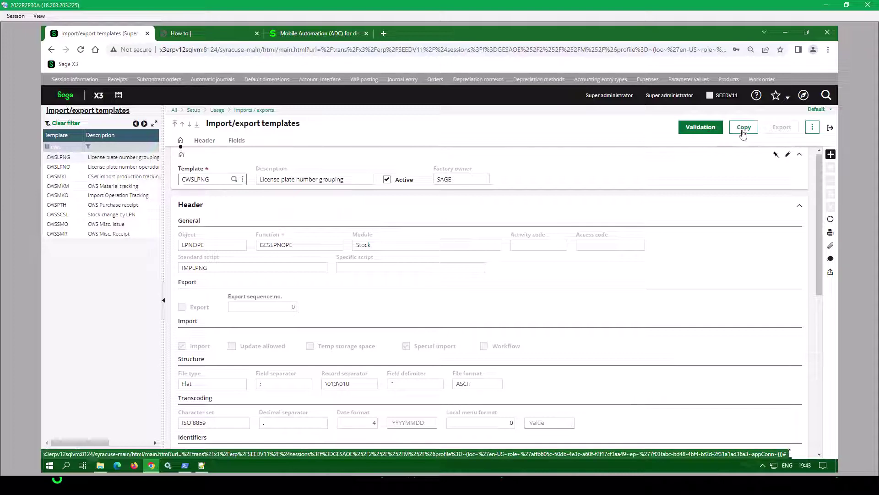
click(831, 129)
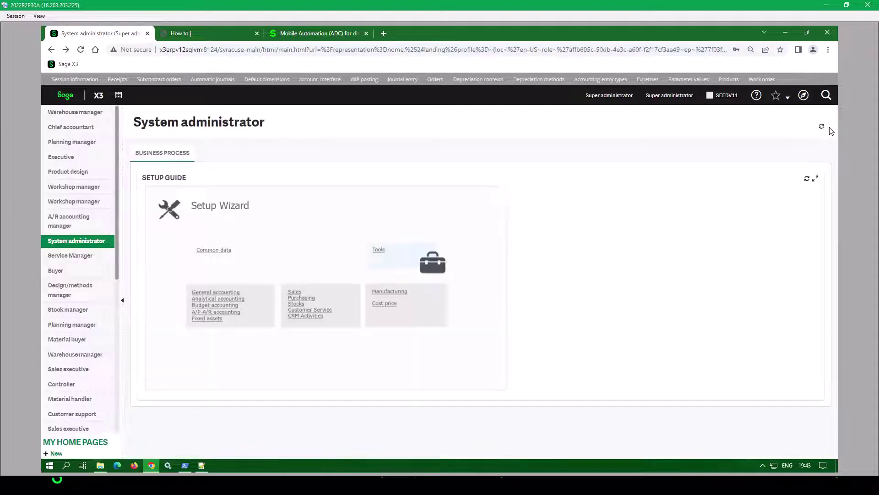
Open Classic SOAP pools configuration under Administration and Start/Update the X3_Services_ADC pool
click(805, 105)
scroll(278, 198, up, 1)
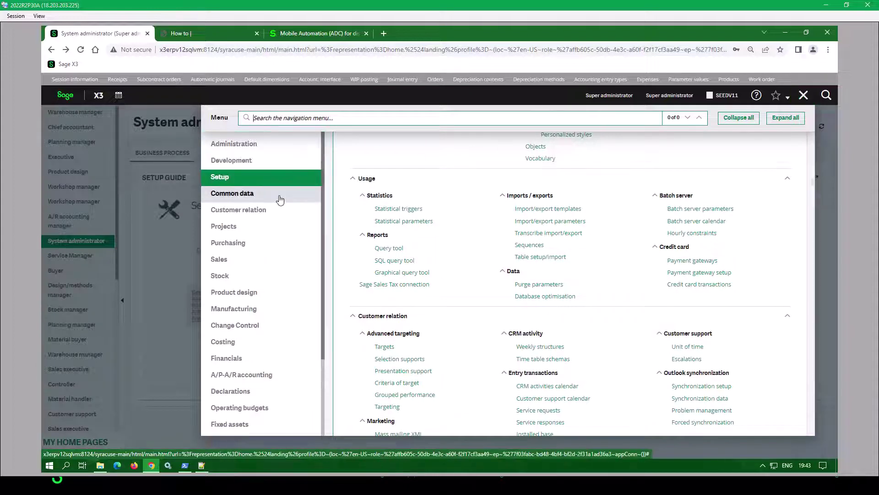
click(246, 163)
click(250, 145)
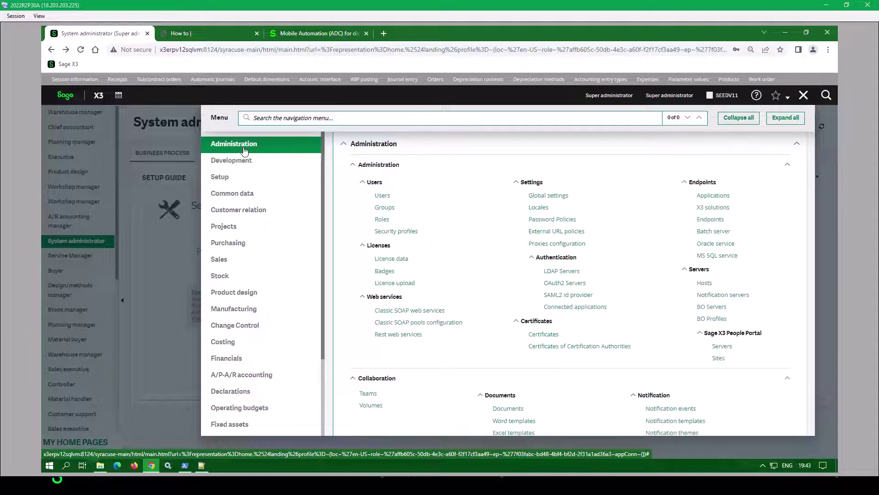
click(403, 323)
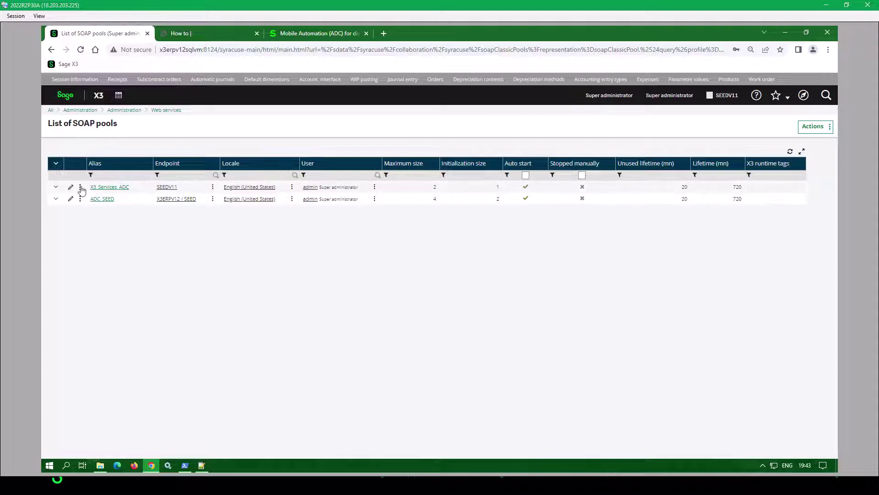
click(80, 188)
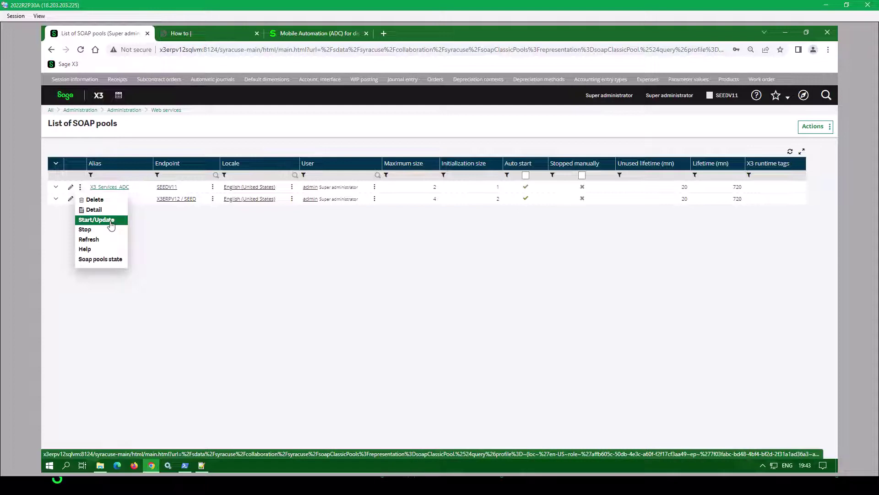
click(111, 225)
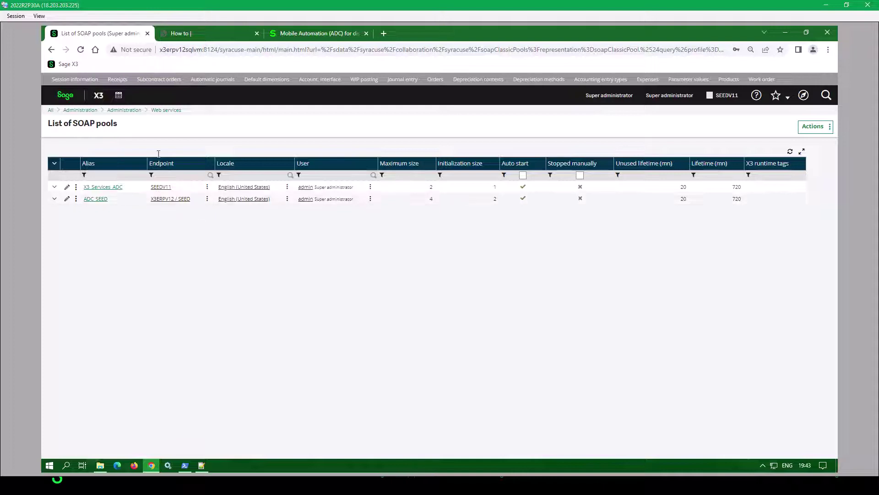
Leave the SOAP pools list for the System administrator home page with its Setup Wizard
click(66, 96)
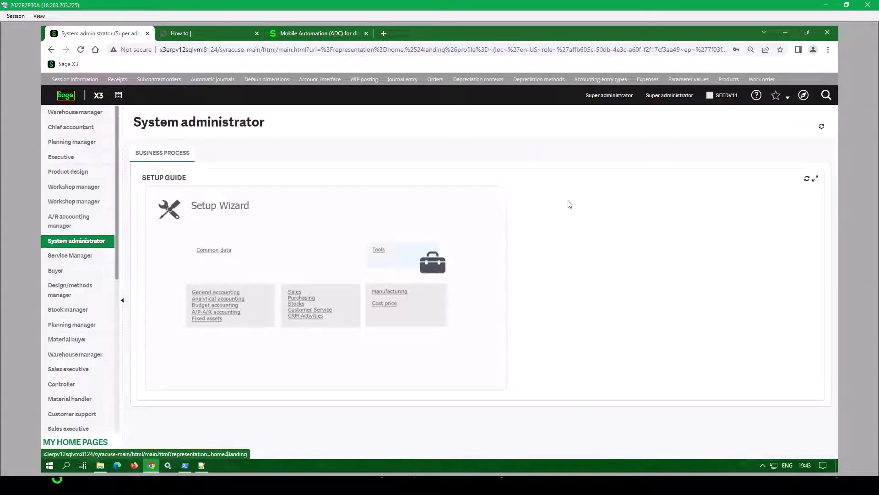